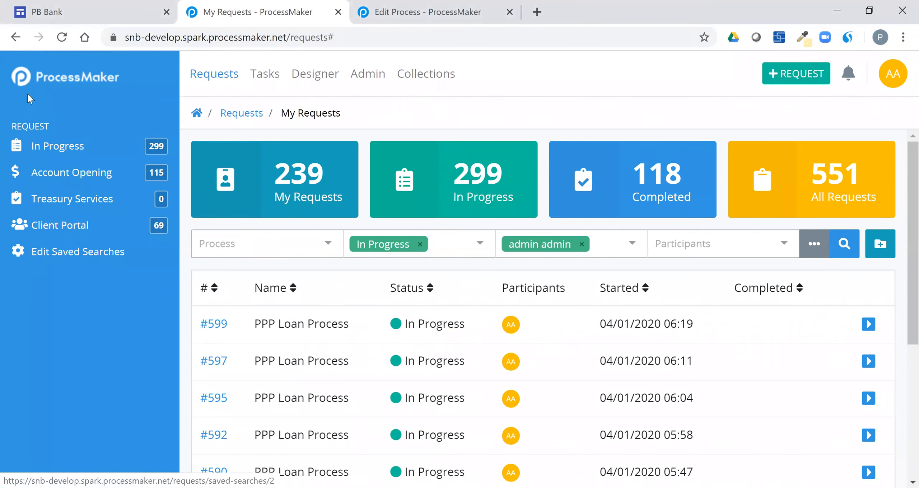
Step: Collapse the ProcessMaker left sidebar to icons to widen the My Requests list
click(21, 77)
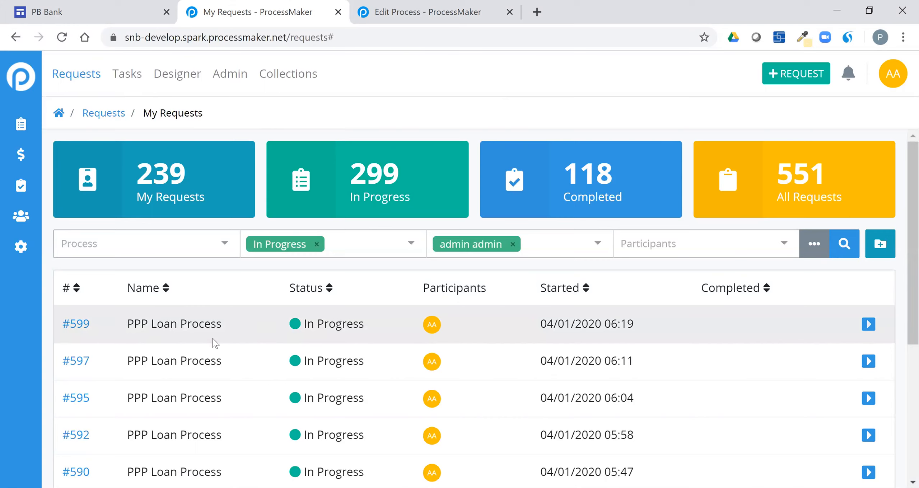
click(189, 76)
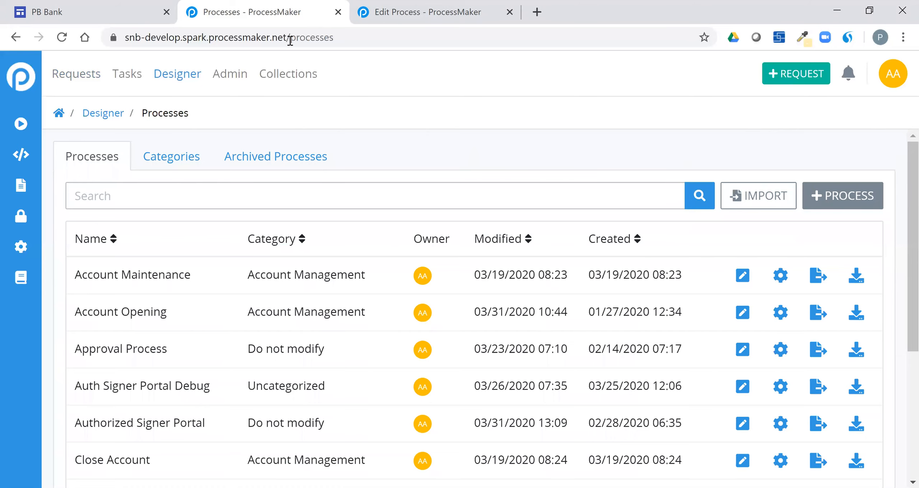
click(76, 85)
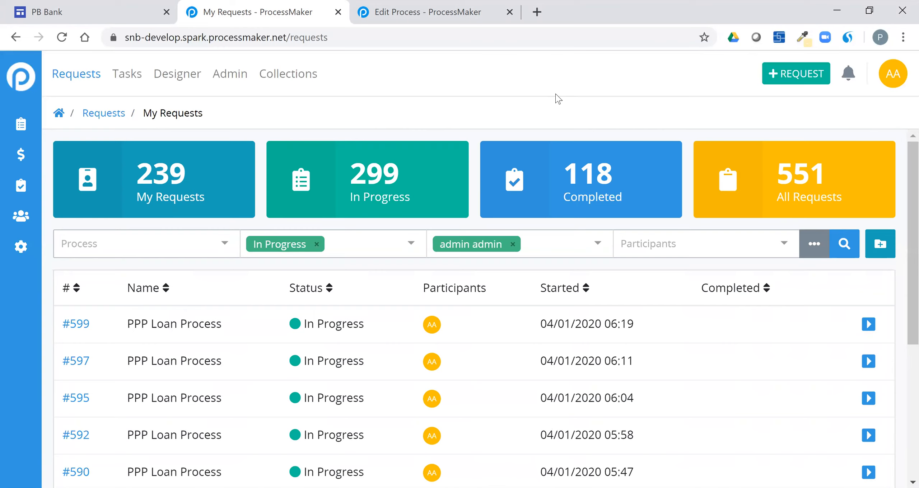
Step: Search new-request processes for 'ppp', highlight both PPP Loan entries, then expand PB Bank's Request pages
click(805, 81)
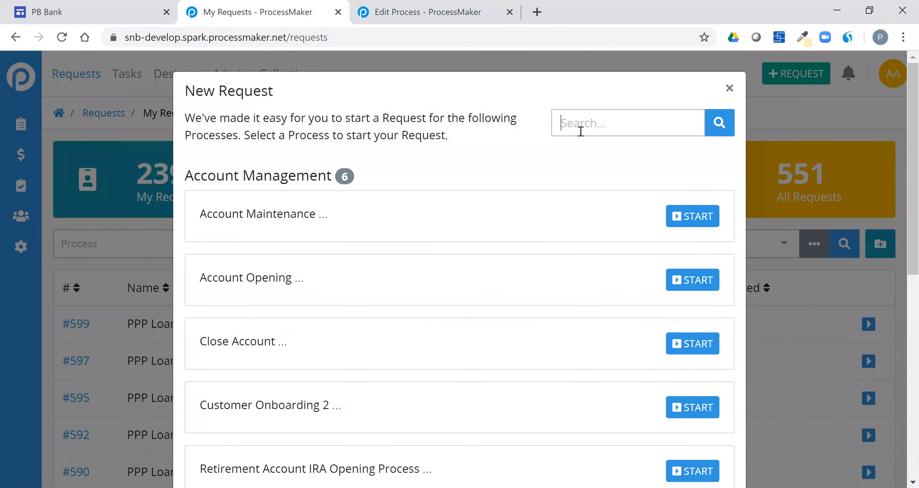
click(580, 132)
text(ppp)
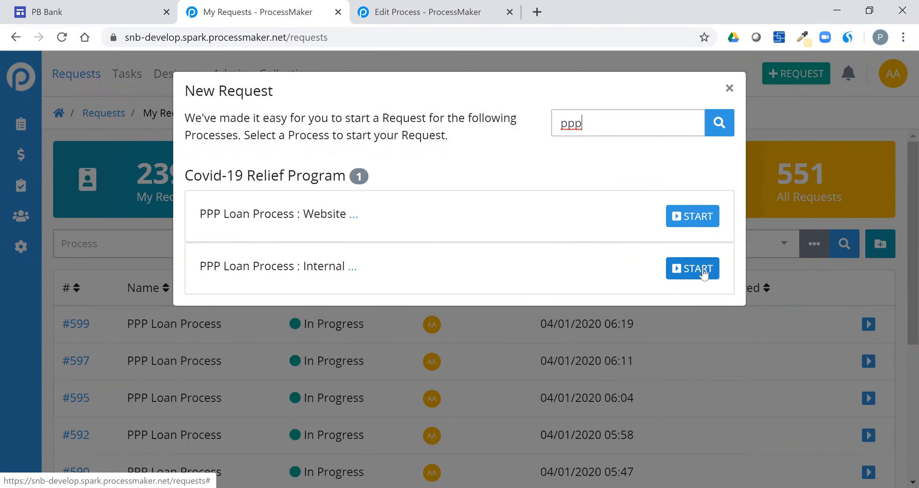
drag(205, 215, 350, 220)
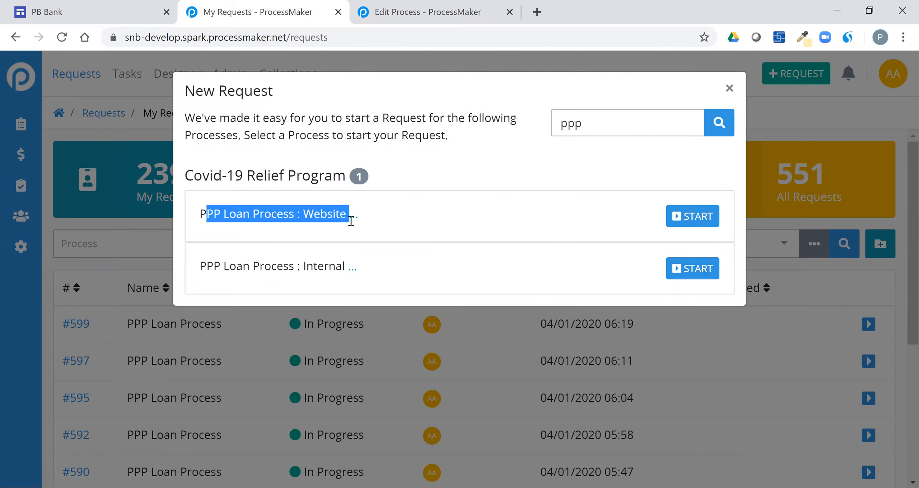
drag(236, 267, 329, 269)
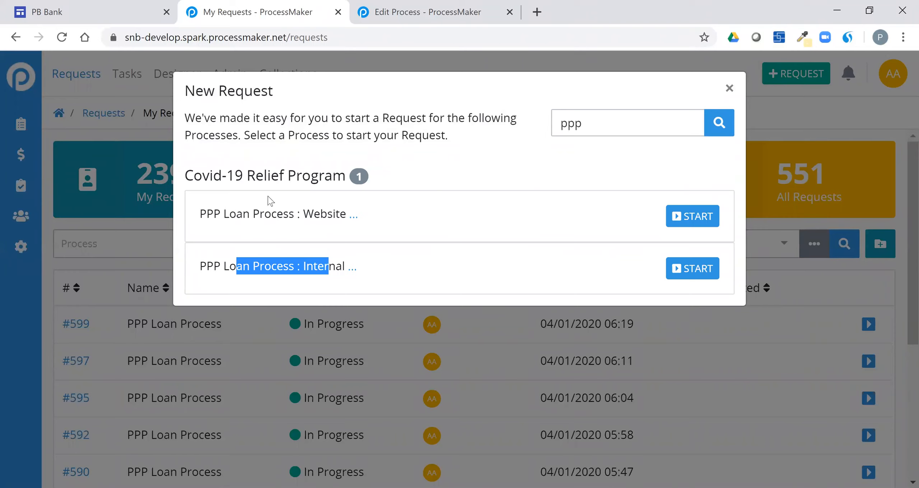
click(127, 12)
click(25, 195)
Step: Open the PB Bank Account Opening page and choose a business-type request
click(80, 244)
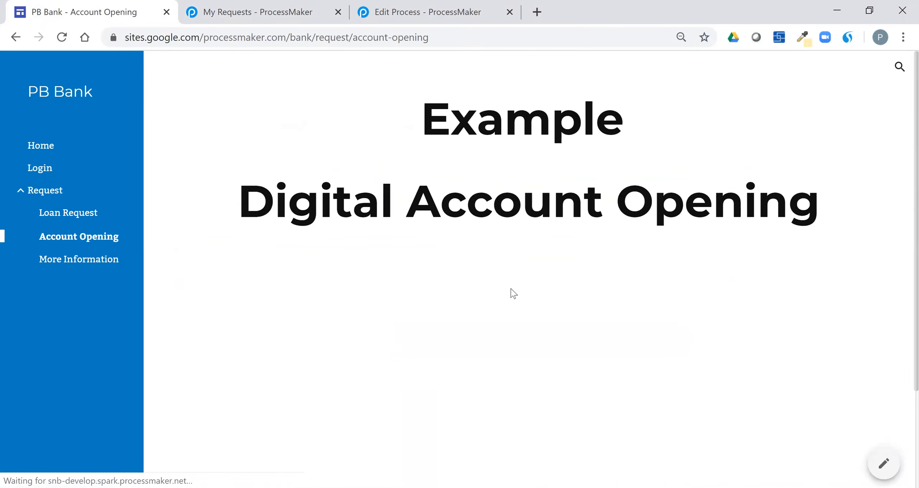
scroll(889, 366, down, 2)
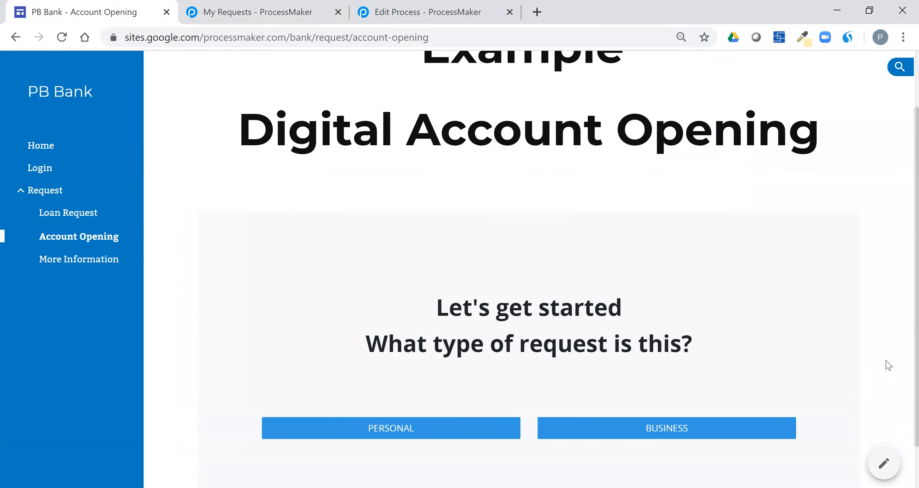
scroll(876, 376, down, 1)
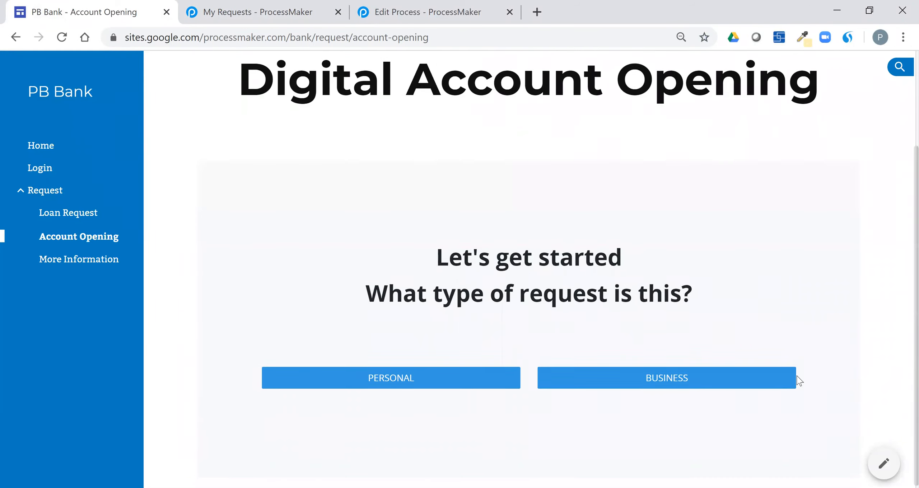
click(637, 382)
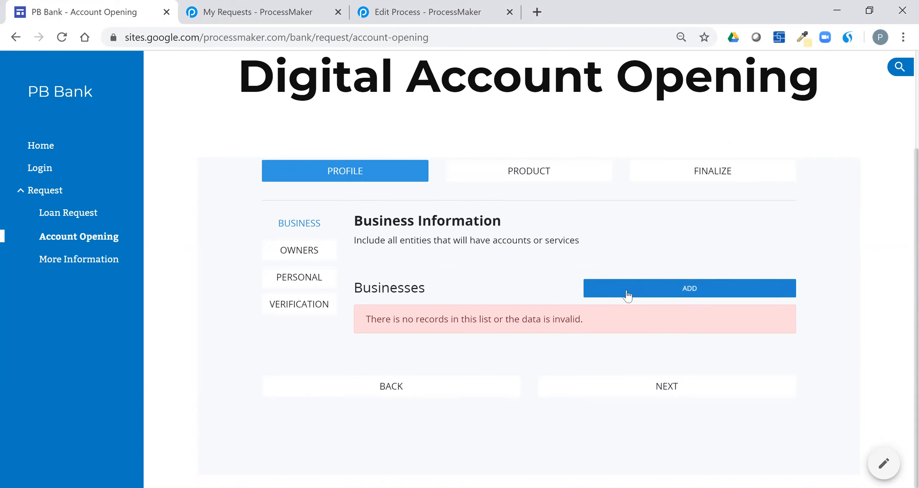
Step: Advance the account opening form through the Owners step to the Product step
scroll(554, 257, up, 2)
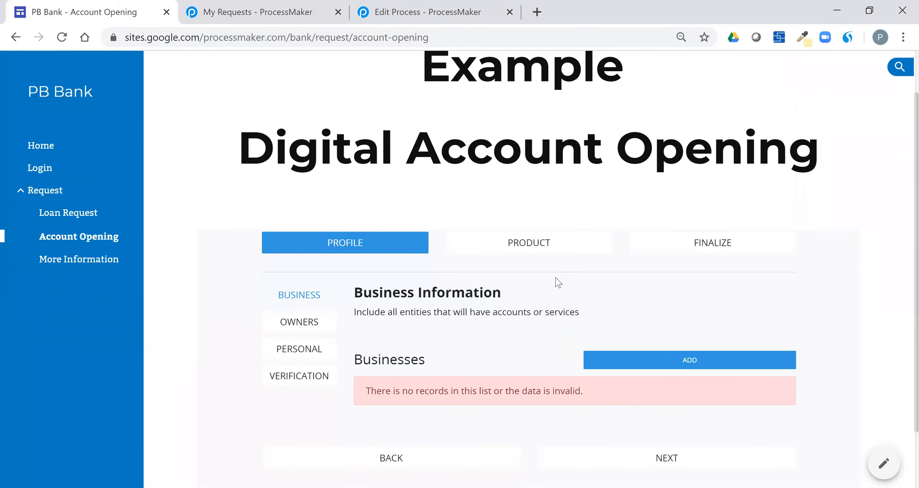
click(289, 327)
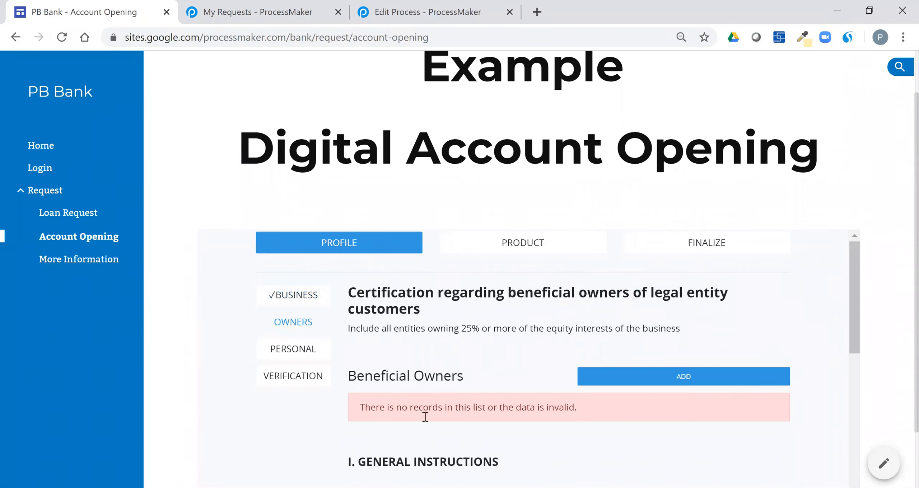
click(524, 253)
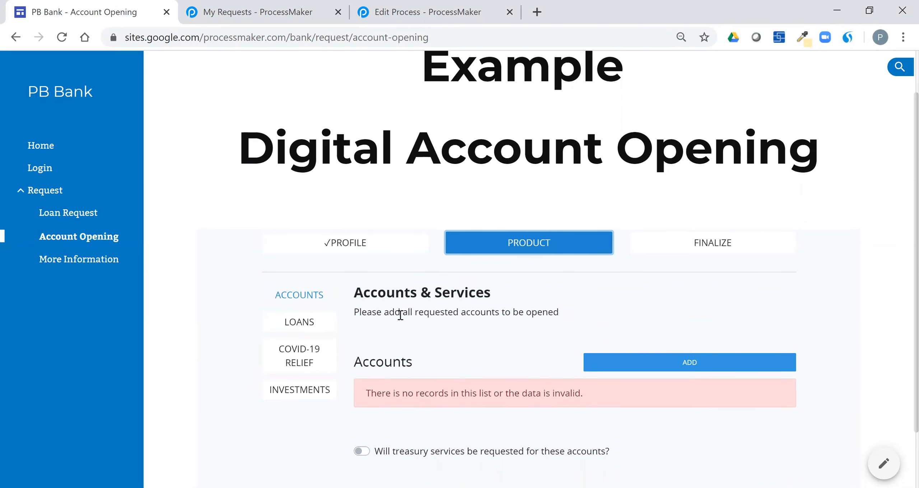
Step: In Loans > COVID-19 Relief, set applicant type to business with not more than 500 employees
click(313, 323)
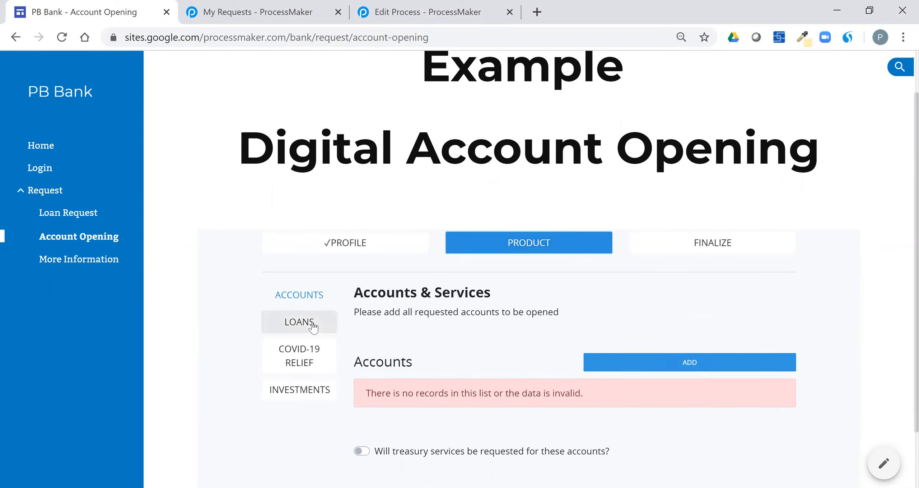
click(311, 358)
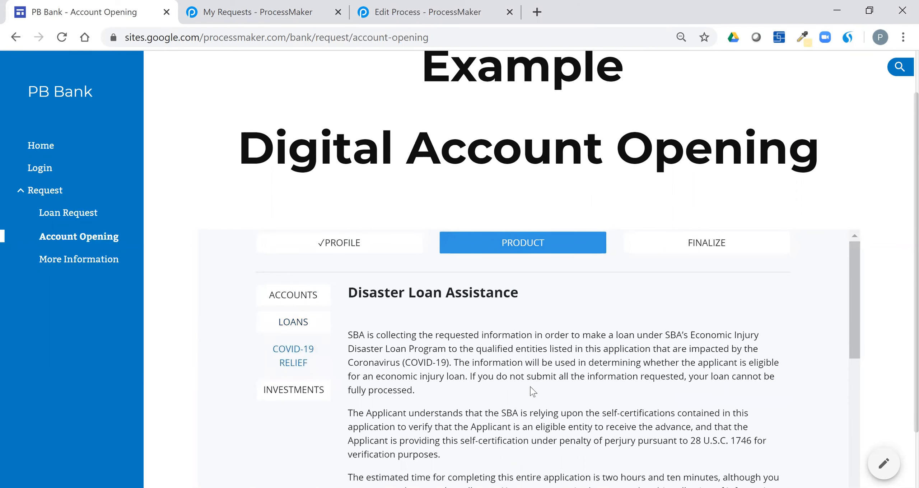
scroll(632, 365, down, 6)
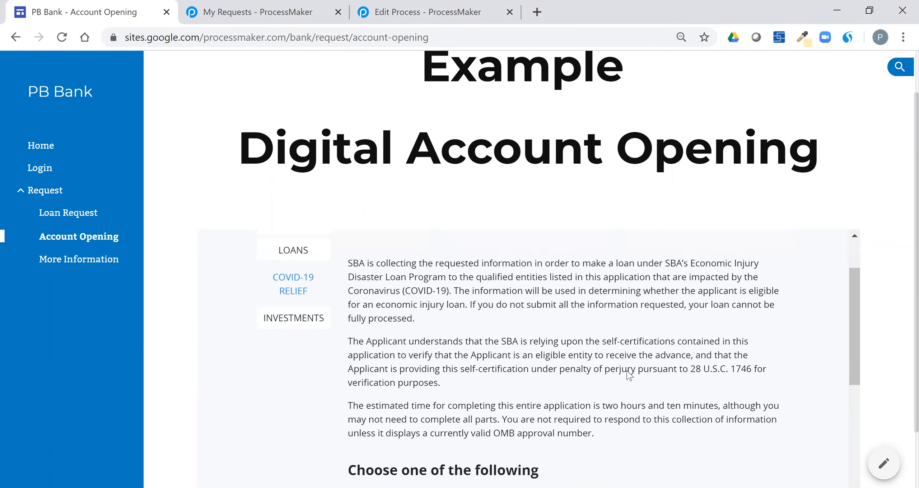
click(561, 296)
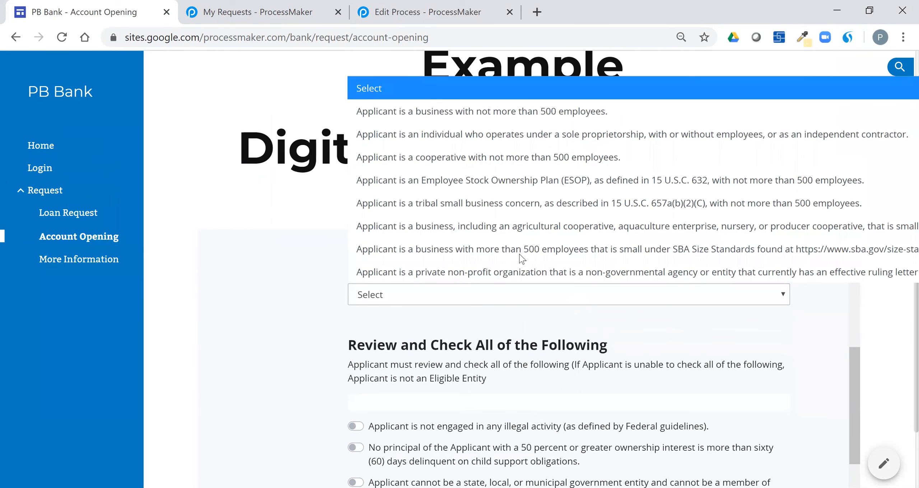
click(473, 116)
Step: Confirm no illegal activity, move to Review & Finalize, and attest the information is correct
scroll(414, 341, down, 2)
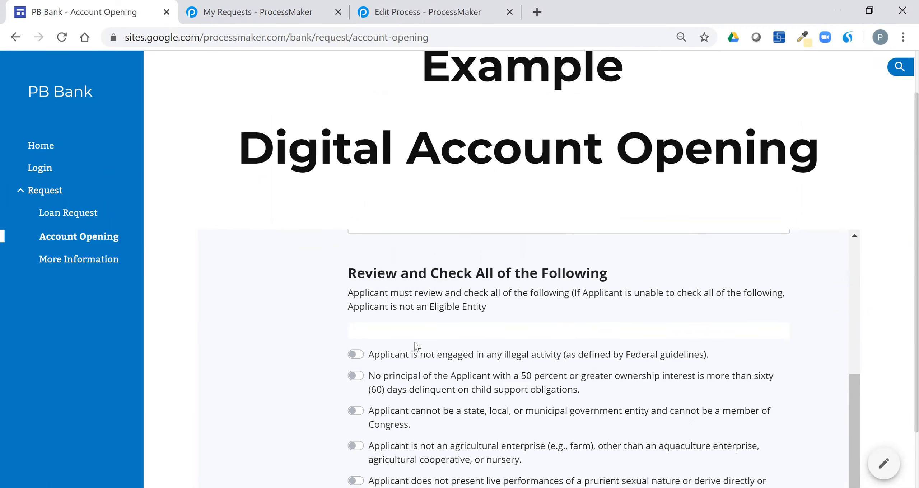
click(423, 361)
scroll(628, 428, up, 10)
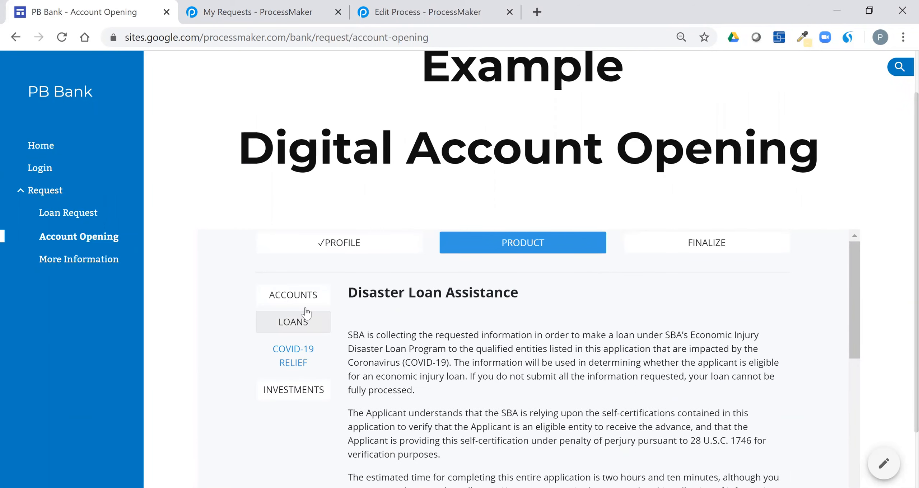
click(725, 248)
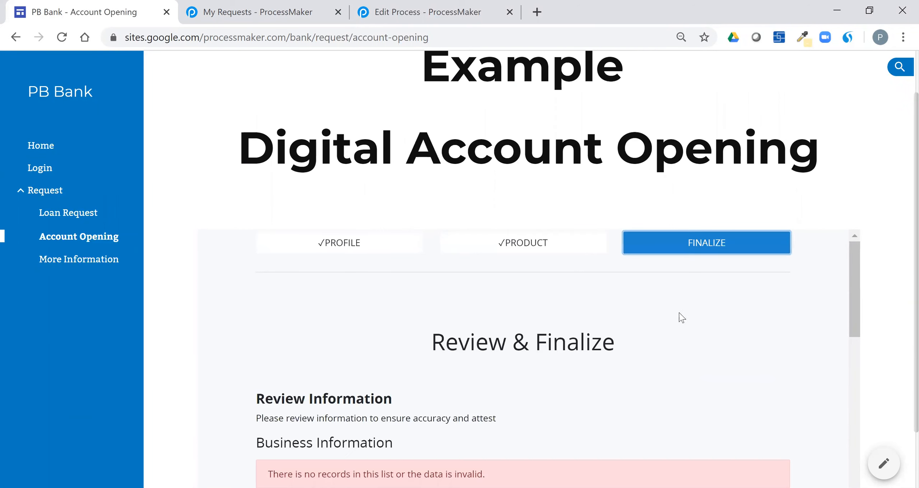
scroll(698, 366, down, 15)
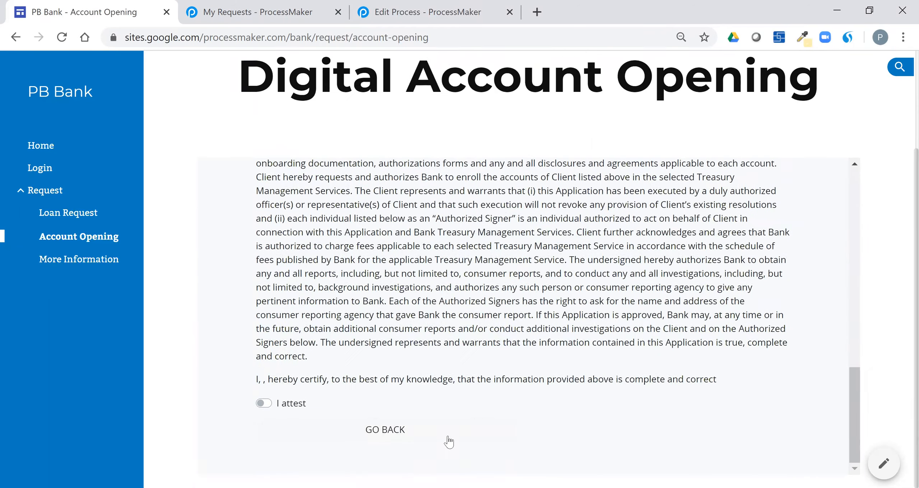
click(287, 404)
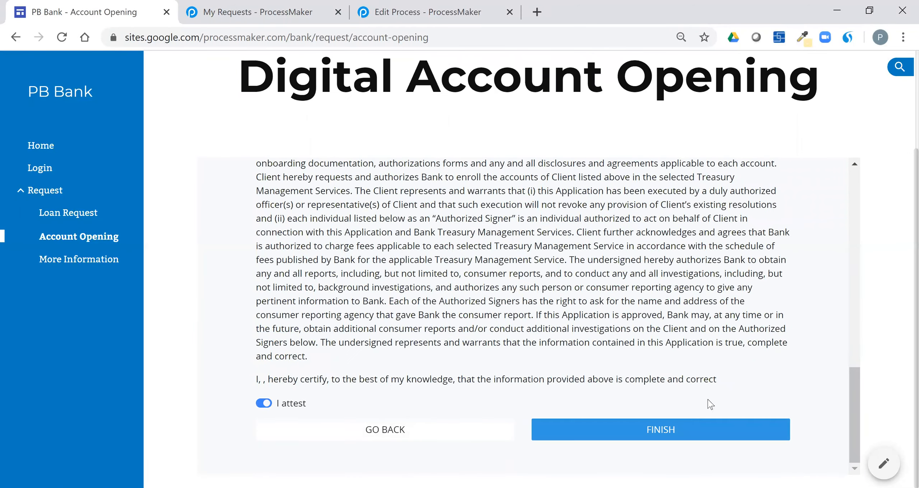
Step: Back in ProcessMaker, start a PPP Loan Process : Internal request and open #601's Intitiate task
click(265, 11)
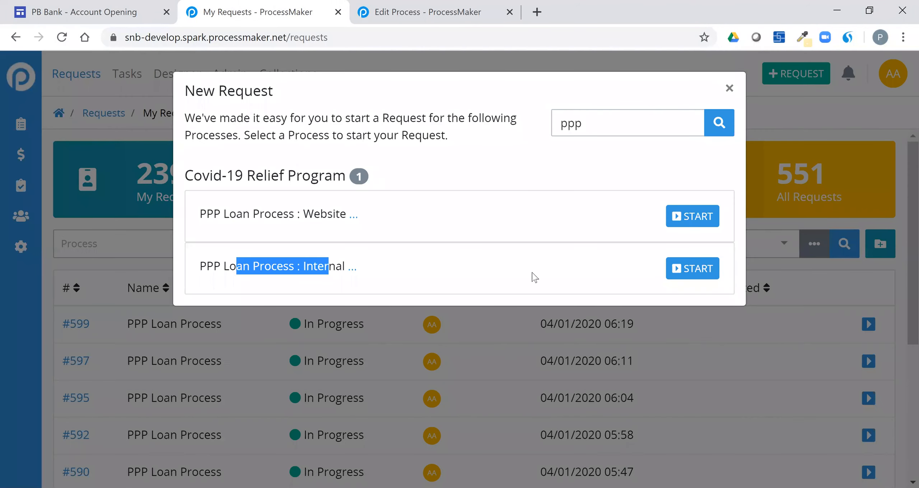
click(274, 267)
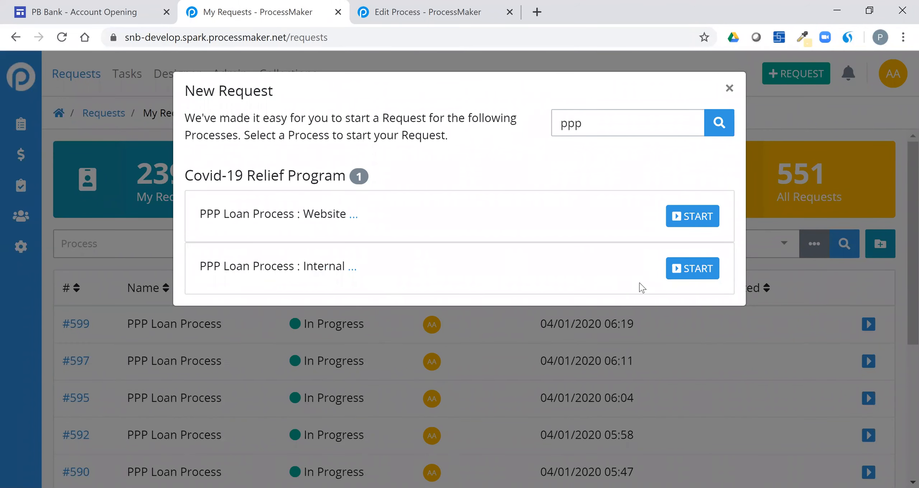
click(688, 277)
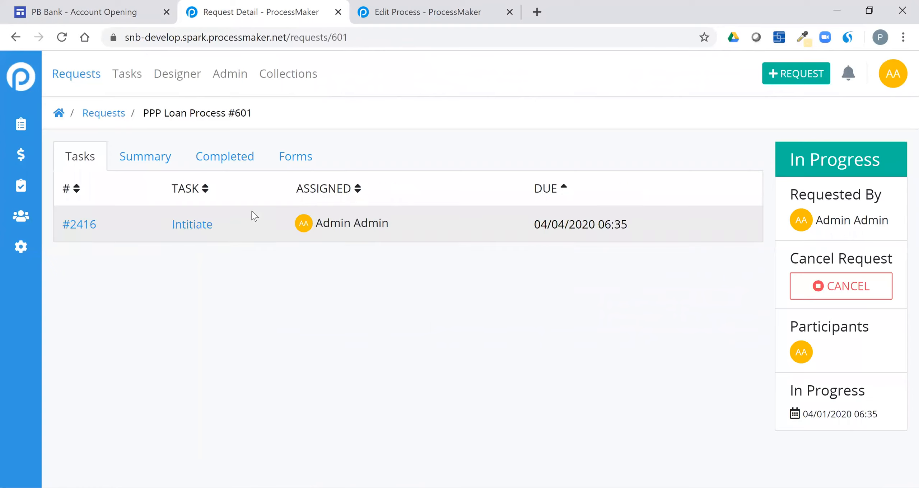
click(189, 229)
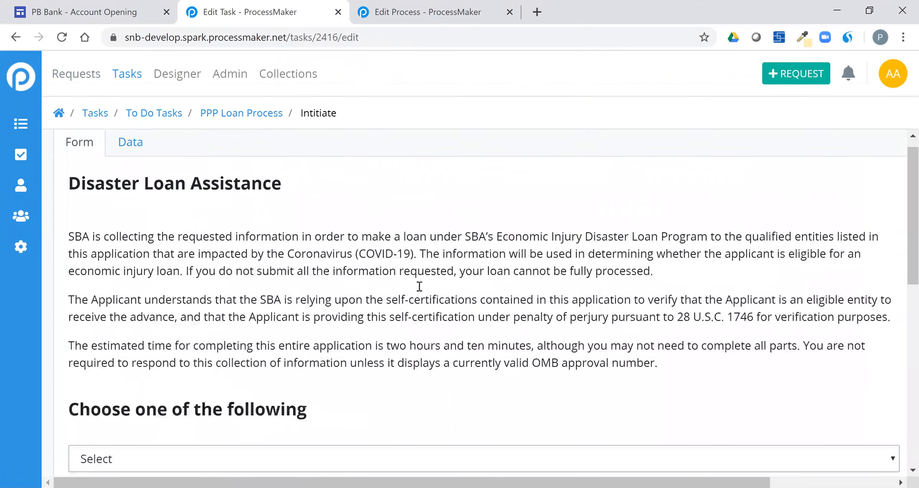
Step: Choose the 500-employee business applicant type and confirm no illegal activity
scroll(419, 286, down, 2)
scroll(421, 281, down, 5)
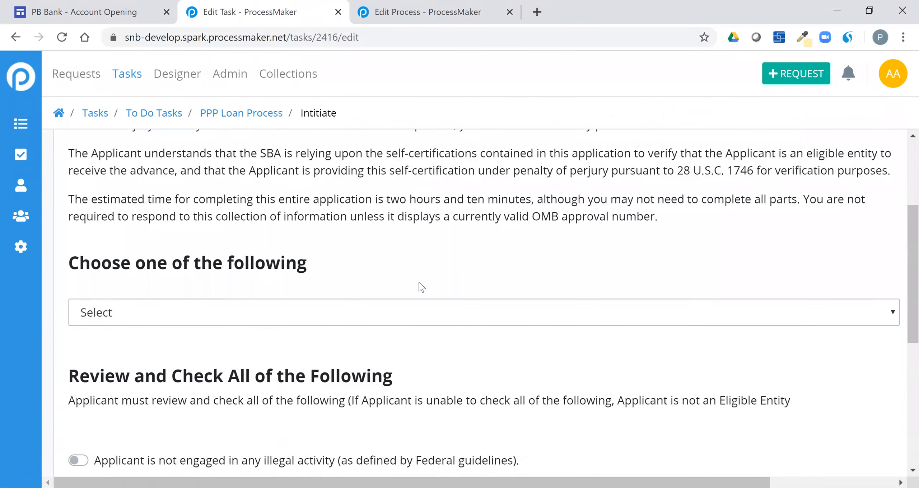
click(400, 261)
click(375, 299)
scroll(362, 303, down, 5)
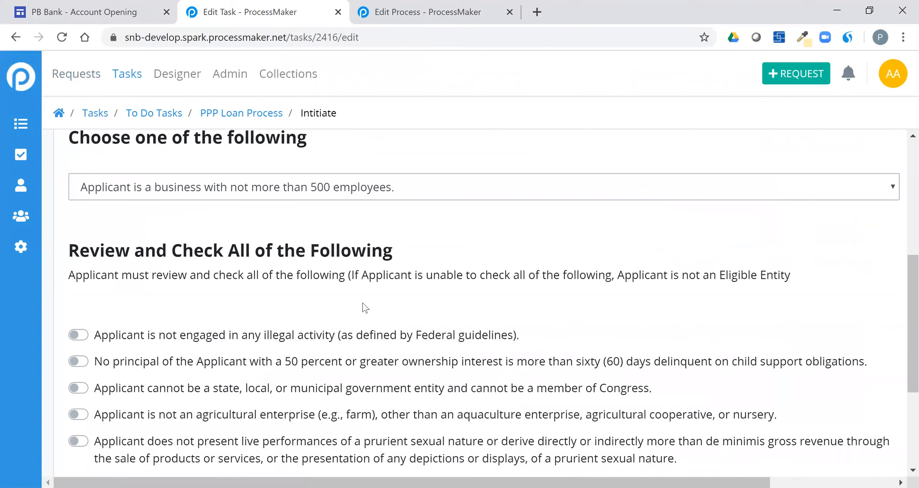
click(270, 265)
Step: Switch on the remaining eligibility statements and continue to Business Information
click(247, 293)
click(237, 318)
click(240, 344)
click(247, 377)
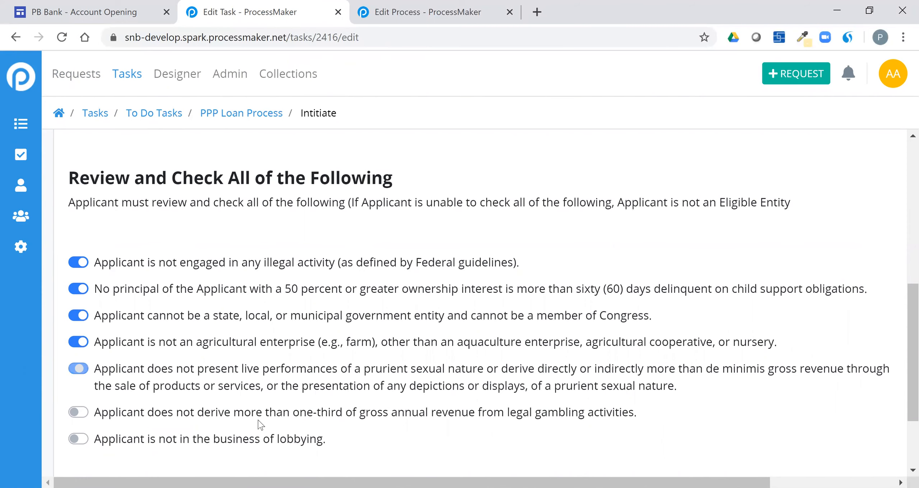
click(259, 414)
click(262, 441)
scroll(484, 380, down, 3)
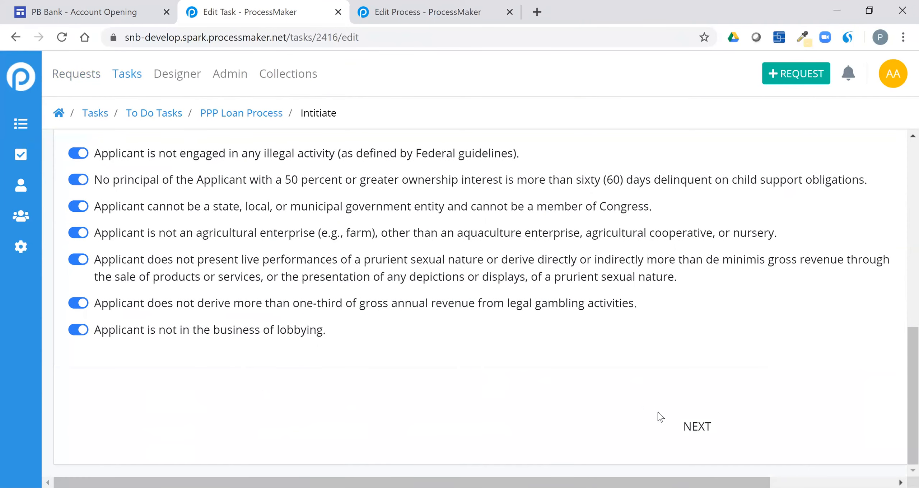
click(682, 429)
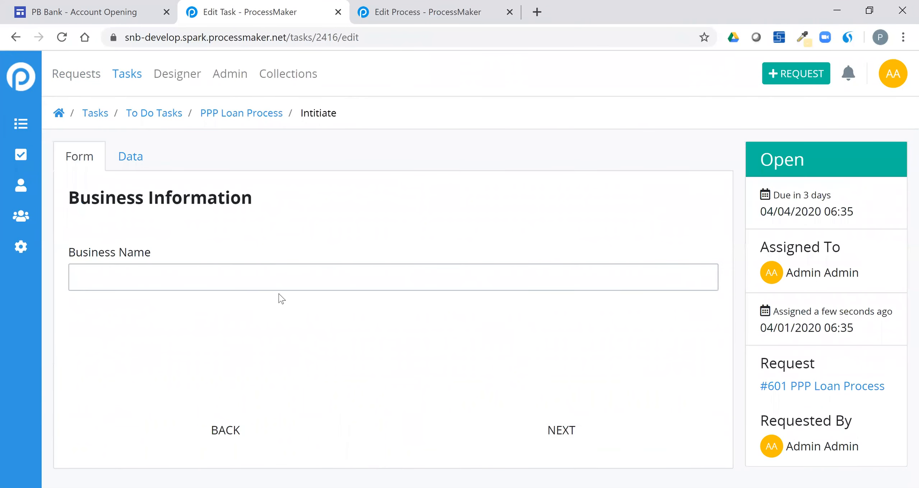
Step: Enter XYZ as Business Name and fill the business address from a saved entry
text(XYZ)
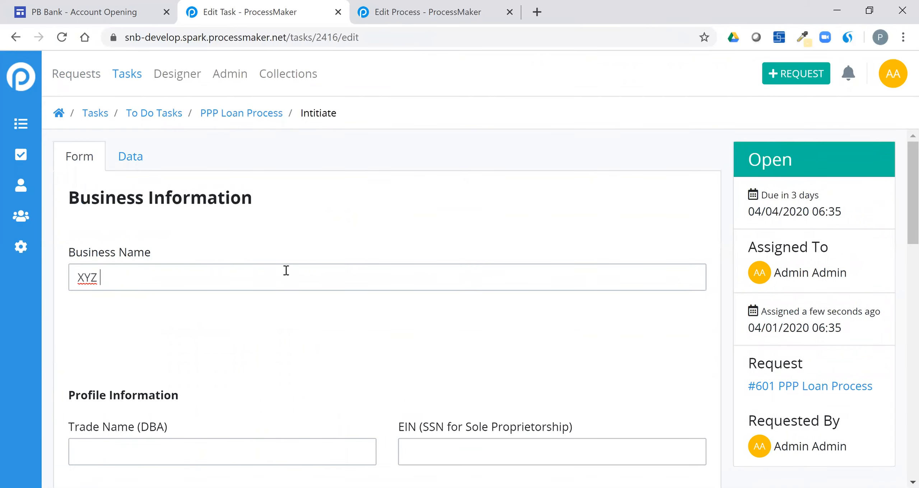
scroll(319, 283, down, 2)
scroll(319, 291, down, 3)
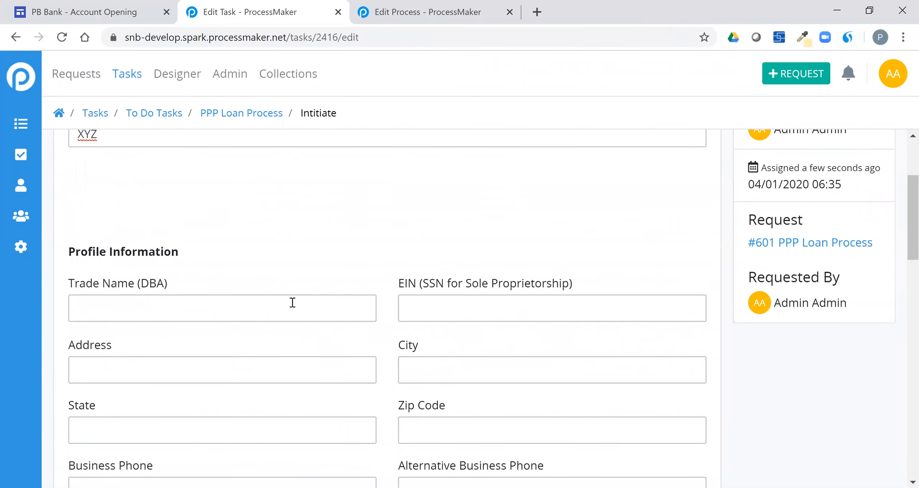
click(213, 361)
click(157, 271)
Step: Set Organization Type to Limited Liability Company
scroll(385, 317, down, 2)
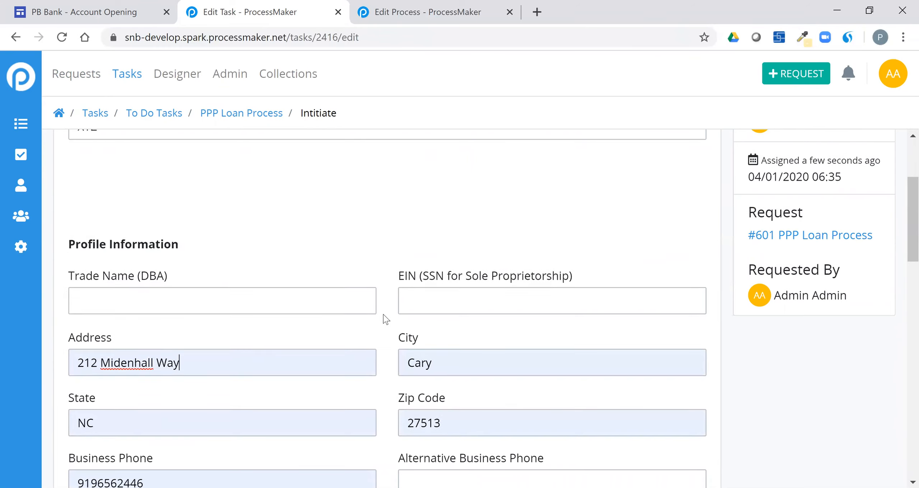
scroll(453, 302, down, 4)
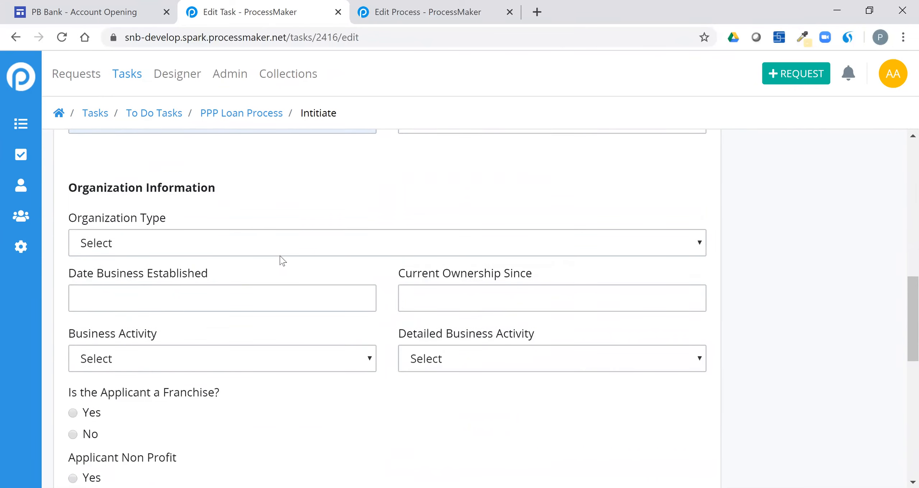
click(274, 252)
click(264, 291)
scroll(263, 292, down, 2)
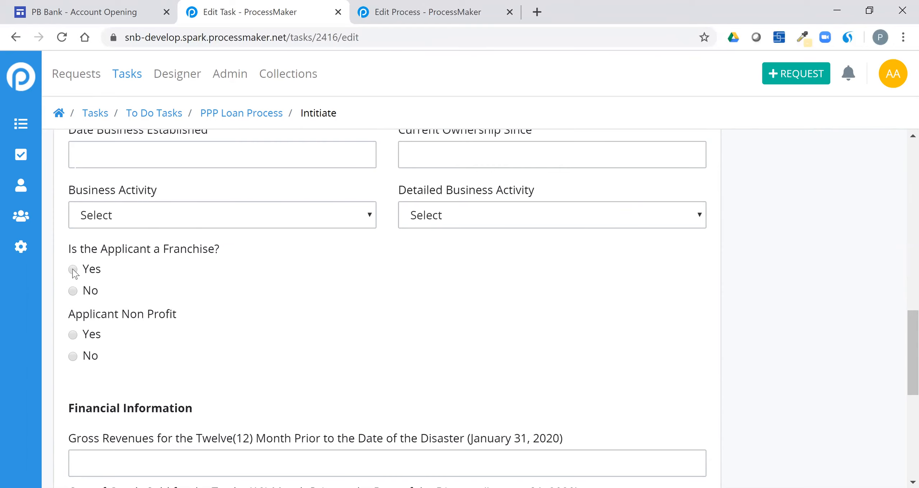
Step: Answer No to both the Franchise and Non Profit questions
click(73, 270)
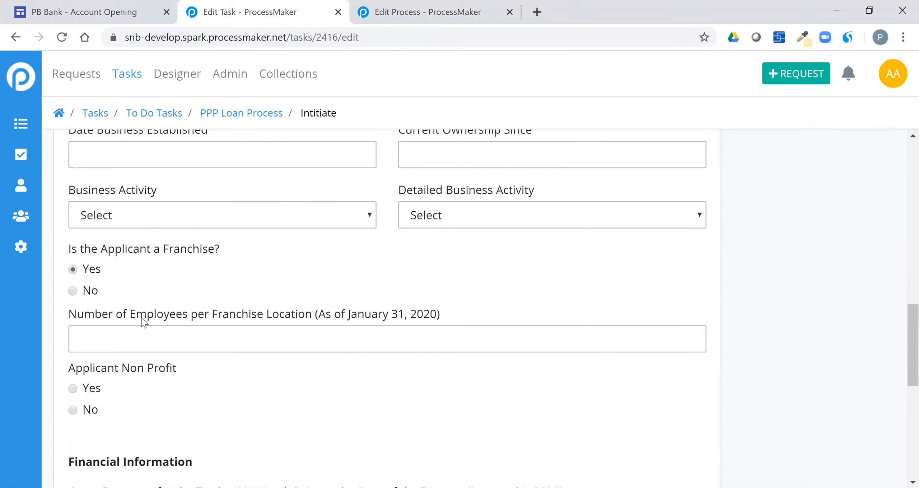
drag(74, 313, 327, 318)
click(355, 325)
click(92, 291)
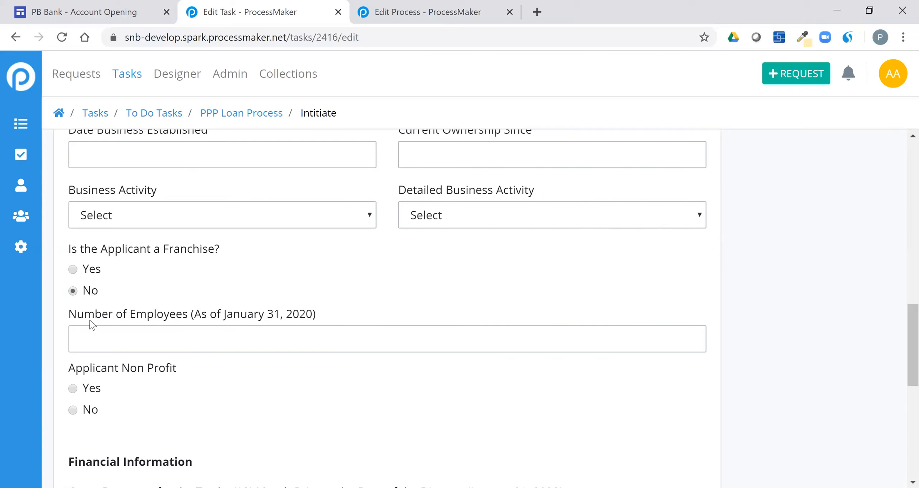
drag(77, 317, 220, 322)
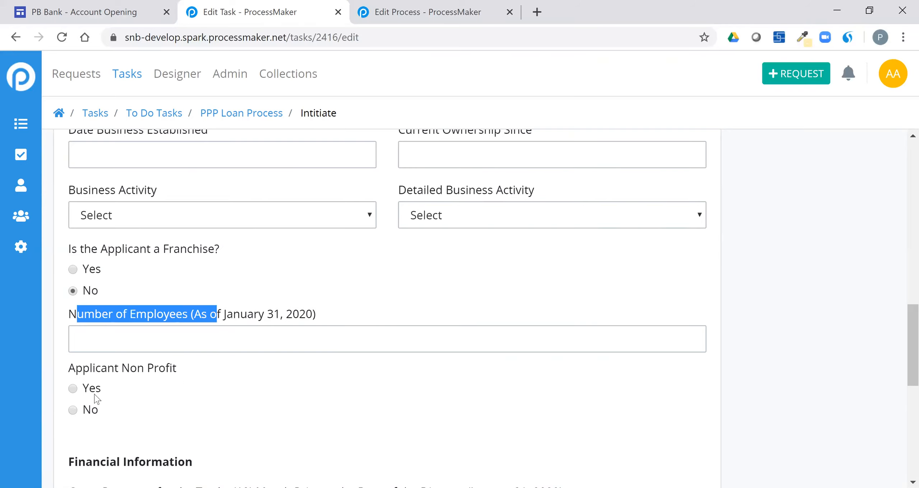
scroll(111, 387, down, 4)
click(92, 244)
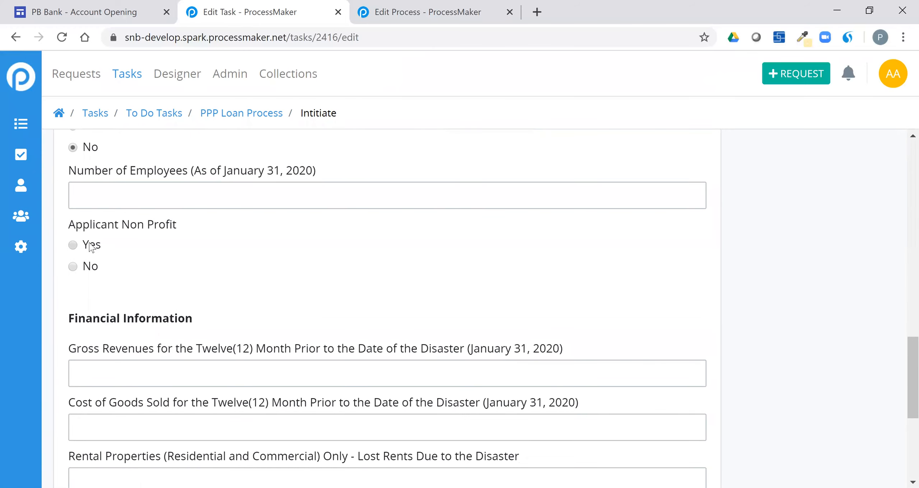
click(90, 268)
Step: Enter gross revenues 1,000,000, cost of goods sold 500000 and lost rents 10,000
click(257, 301)
text(1,000,0)
text(00.00 USD)
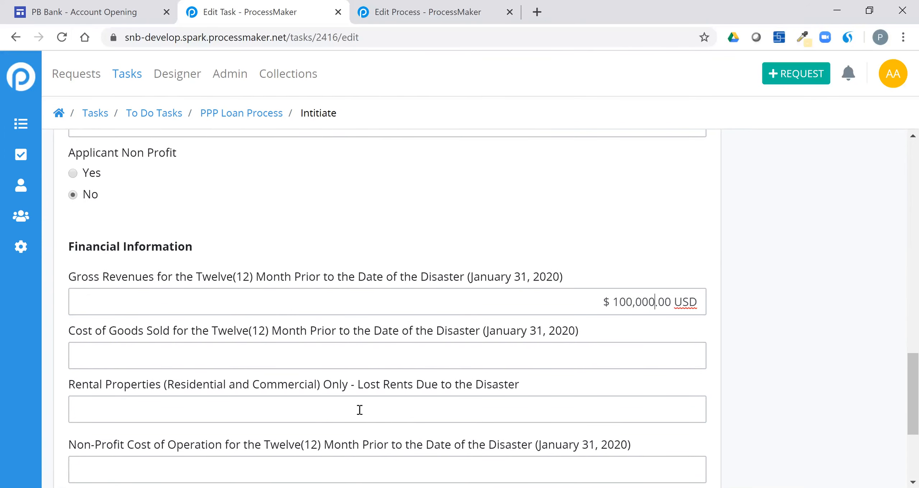
click(590, 359)
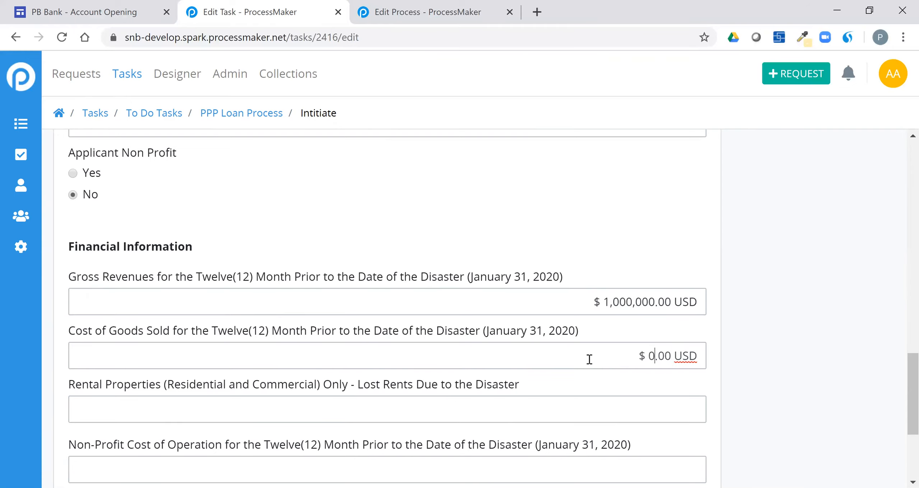
text(500000)
scroll(607, 271, down, 4)
click(639, 268)
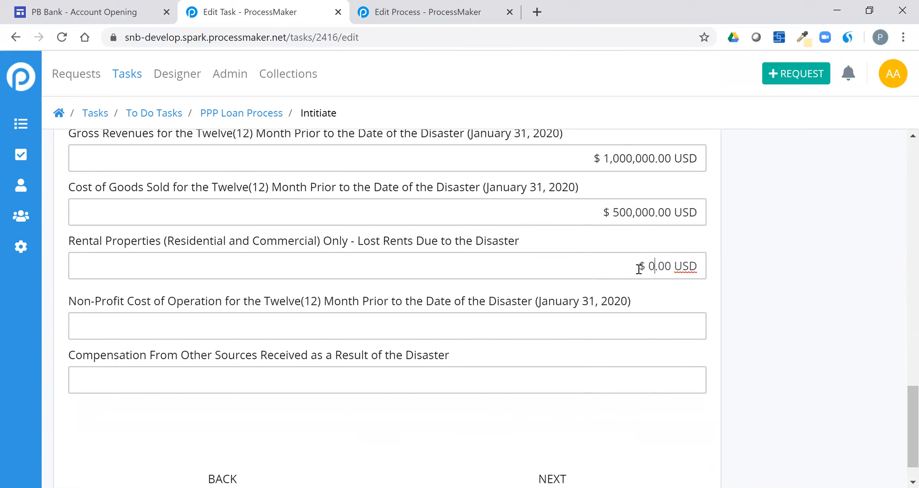
text(10,000)
Step: Check the other-sources and non-profit cost amounts, then continue to Business Owner Information
scroll(549, 337, down, 1)
click(547, 336)
click(601, 285)
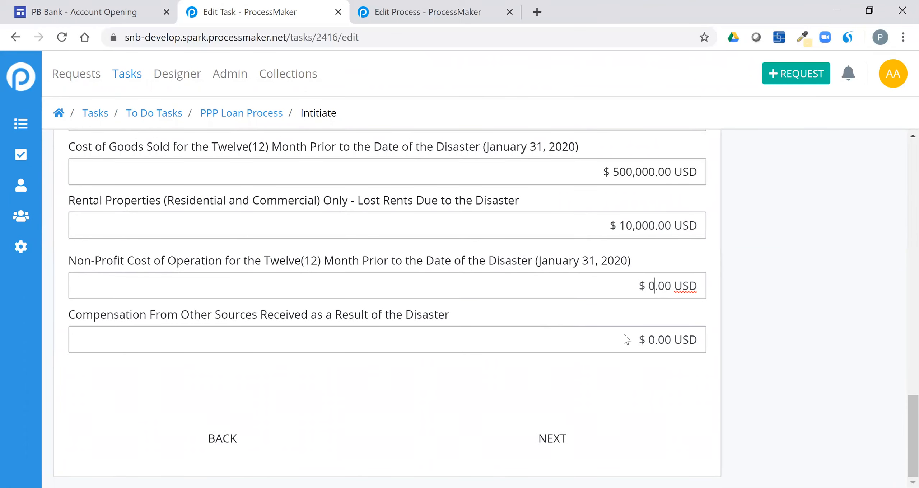
click(558, 435)
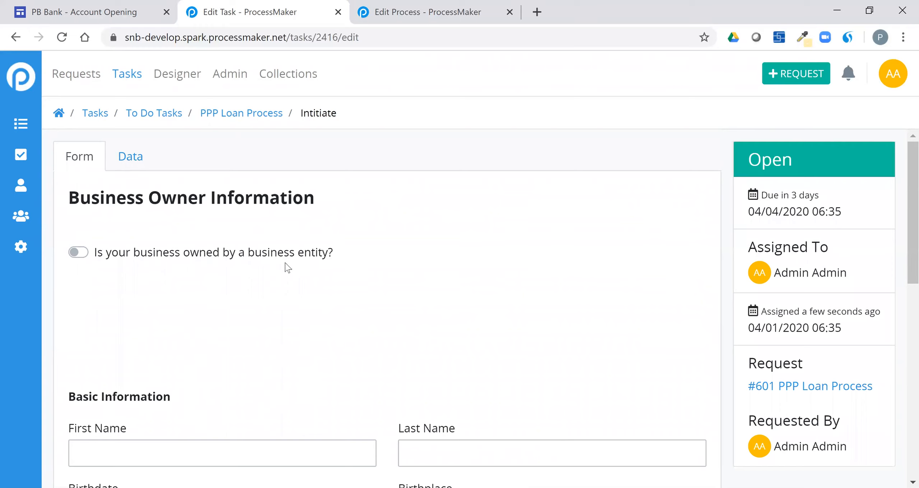
Step: Turn on the business-entity ownership toggle and autofill the owner's name, contact and address
click(279, 253)
scroll(289, 317, down, 4)
click(269, 309)
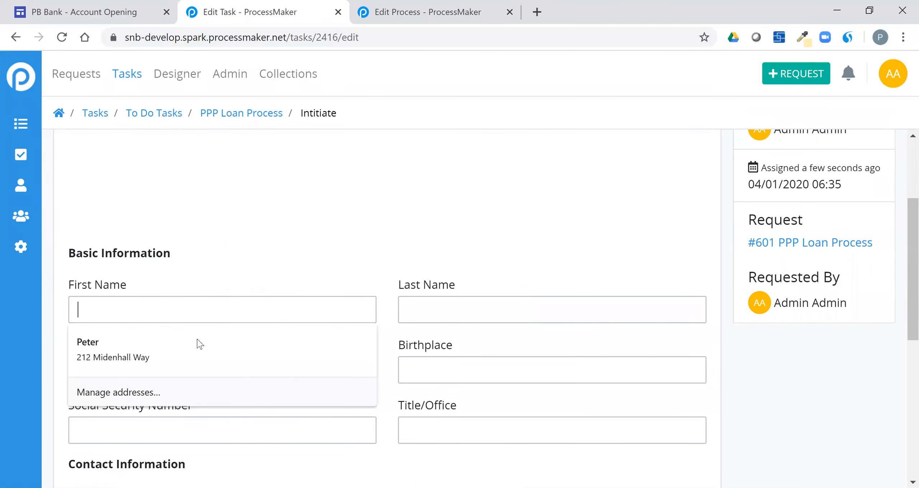
click(198, 339)
scroll(368, 326, down, 5)
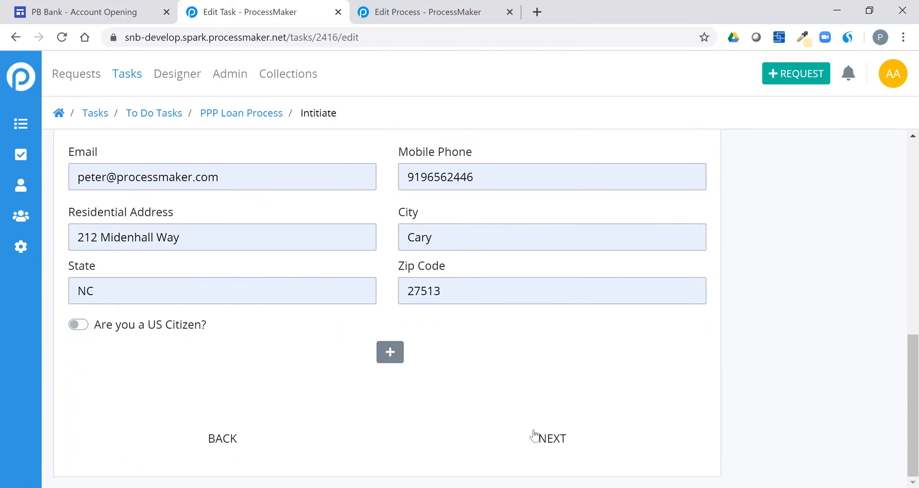
Step: On Additional Information, enter the institution contact's individual name
click(556, 447)
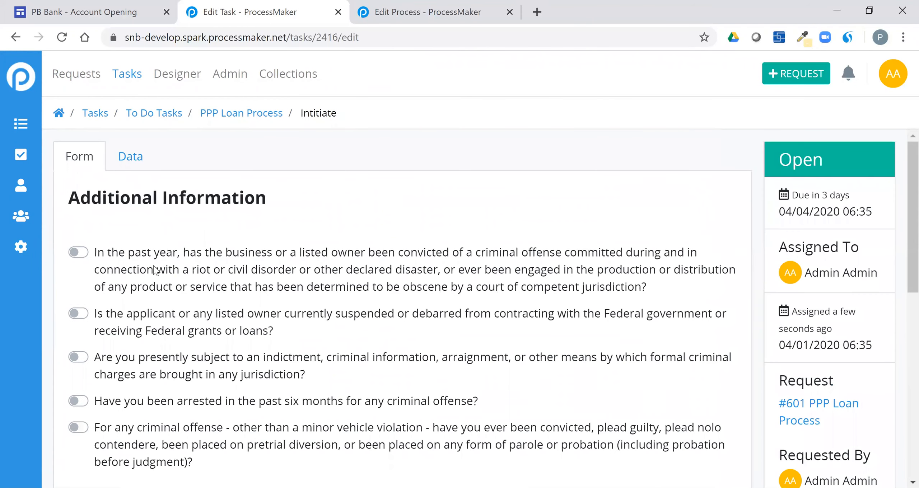
scroll(154, 269, down, 2)
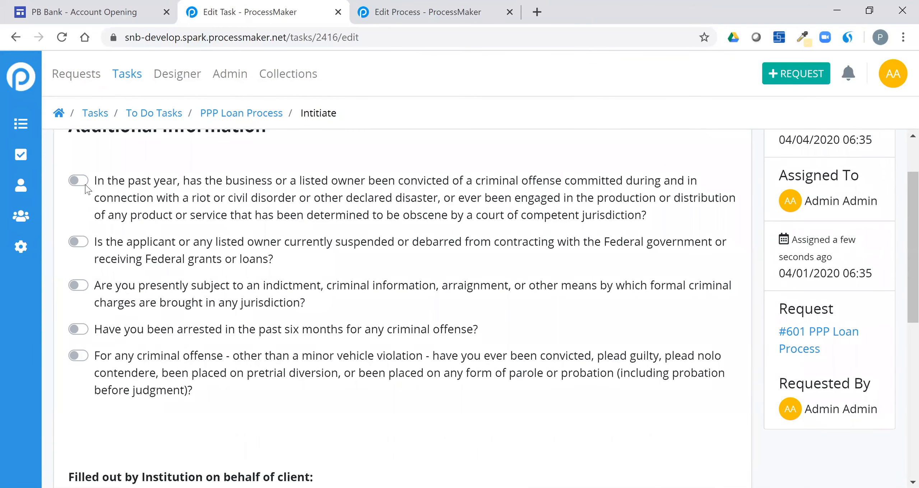
scroll(147, 356, down, 6)
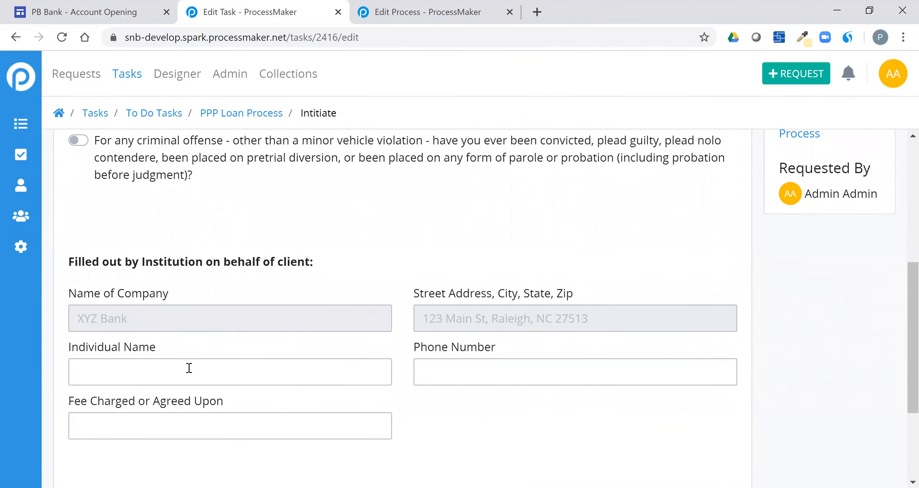
click(187, 370)
Step: Autofill the contact's phone number, leave Fee at $0.00, and continue to Funding Information
click(437, 373)
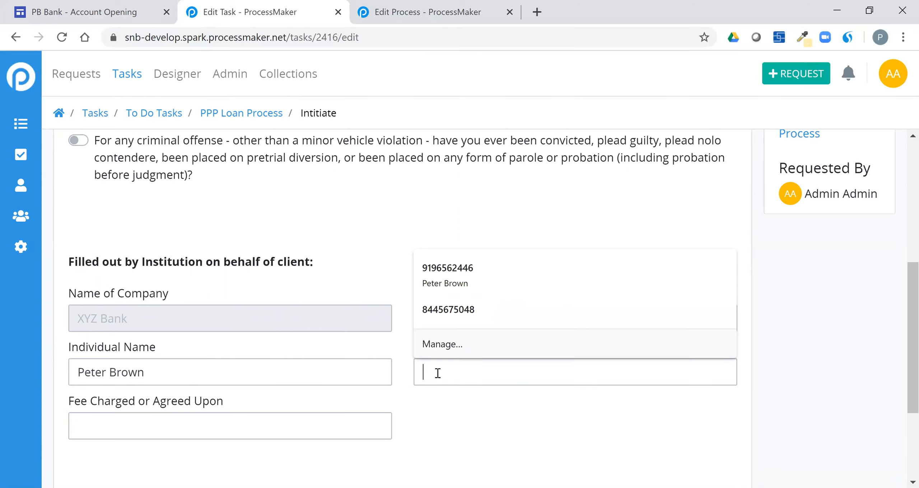
click(454, 284)
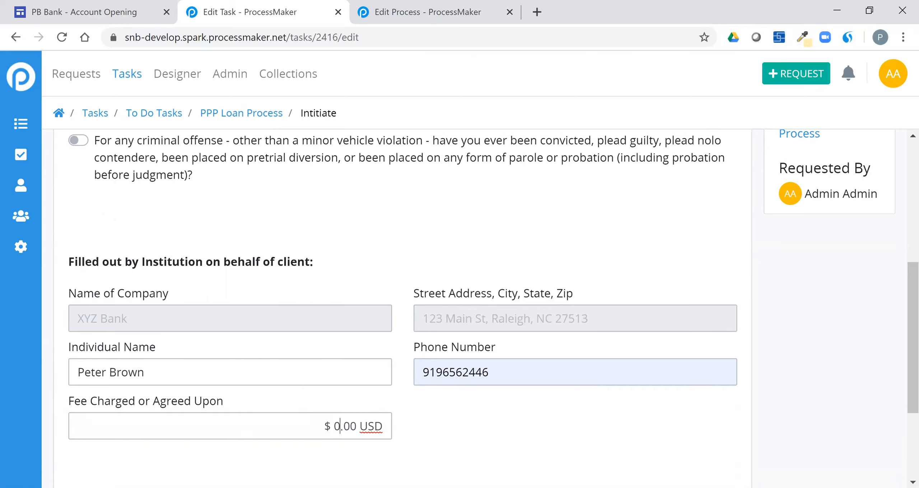
scroll(508, 290, down, 2)
scroll(564, 240, down, 1)
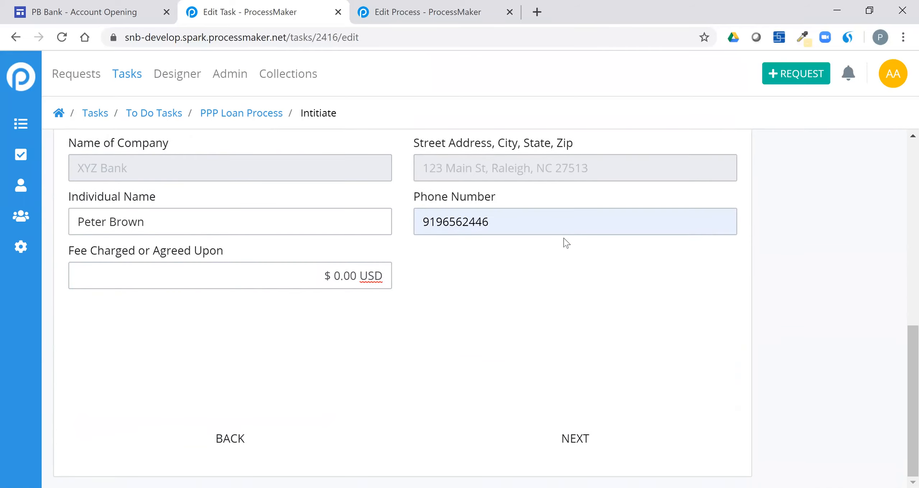
click(619, 426)
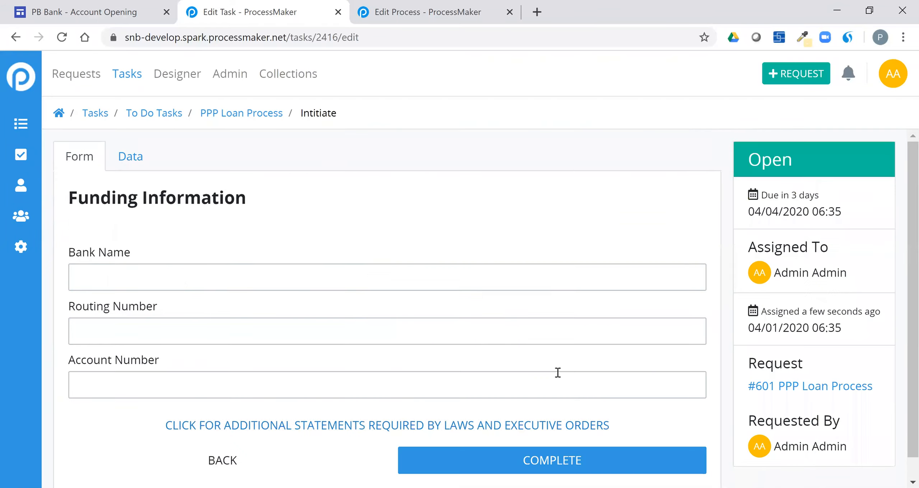
Step: Complete the Funding Information page to submit request #601's Intitiate task
scroll(460, 441, down, 1)
click(549, 453)
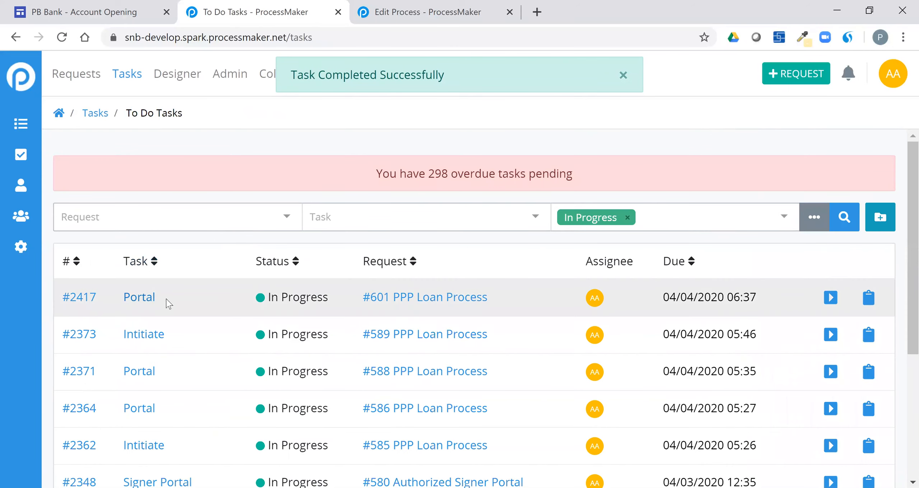
Step: Open Portal task #2417 for request #601 and page through Business Information to Business Owner Information
click(139, 302)
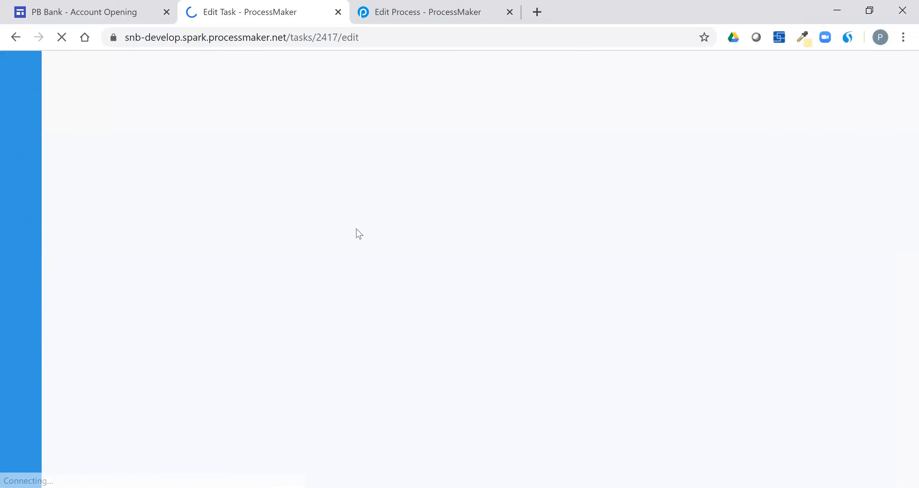
scroll(365, 226, down, 5)
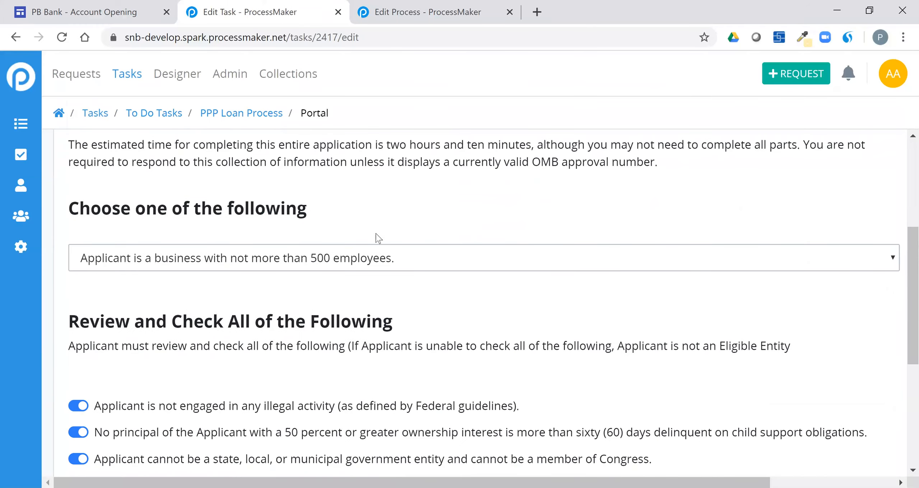
scroll(374, 322, down, 7)
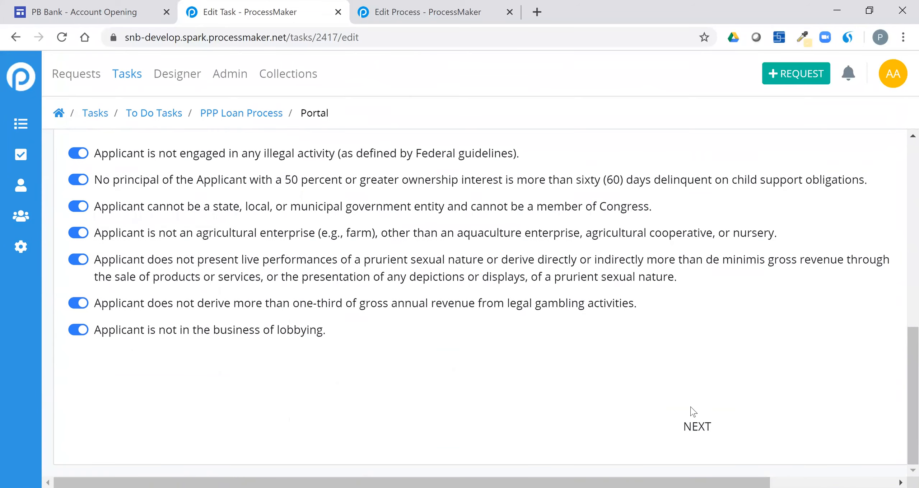
click(703, 426)
scroll(542, 340, down, 4)
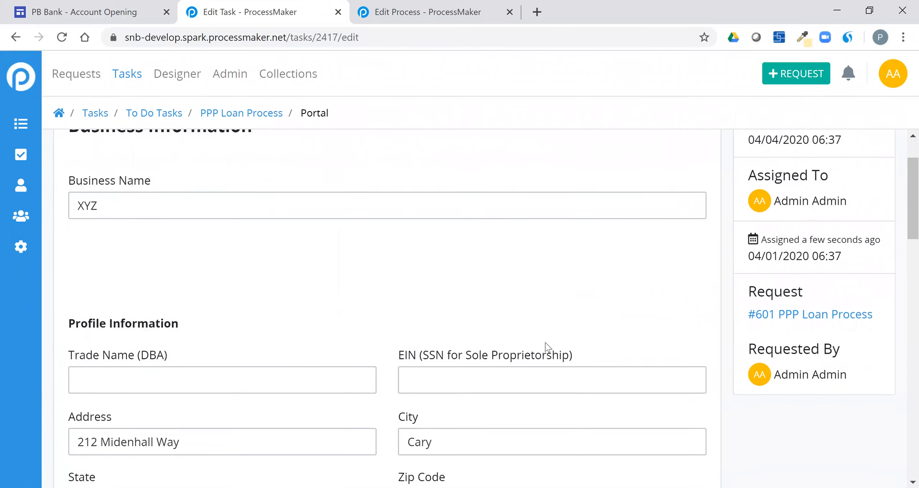
scroll(533, 304, down, 10)
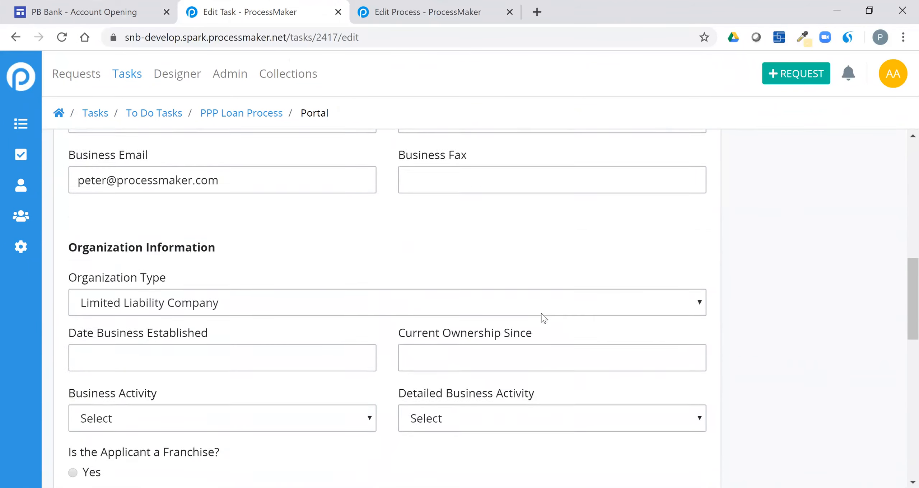
scroll(574, 377, down, 7)
scroll(578, 374, down, 6)
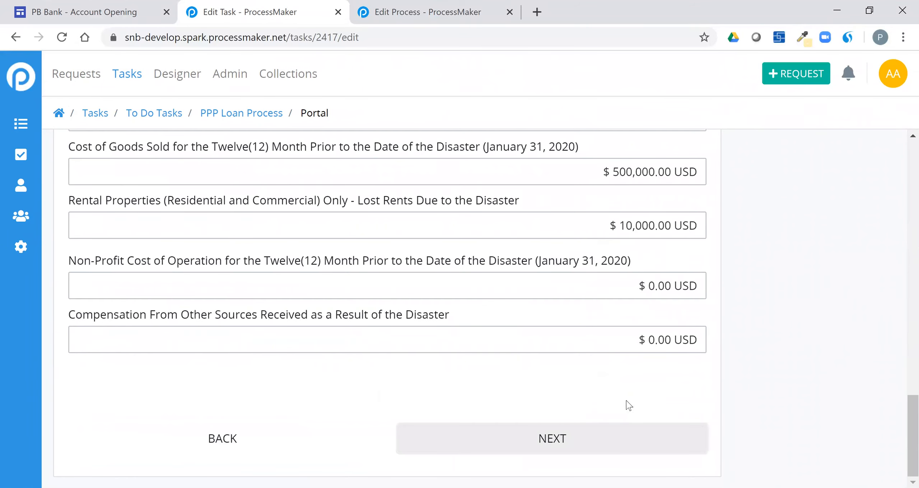
click(622, 446)
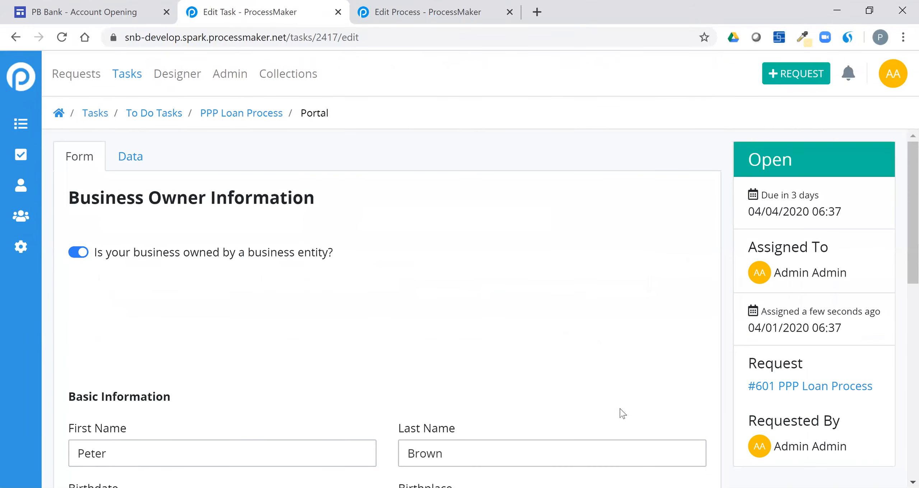
Step: Grant SBA permission to discuss the application with the representative and advance to Funding Information
scroll(591, 376, down, 10)
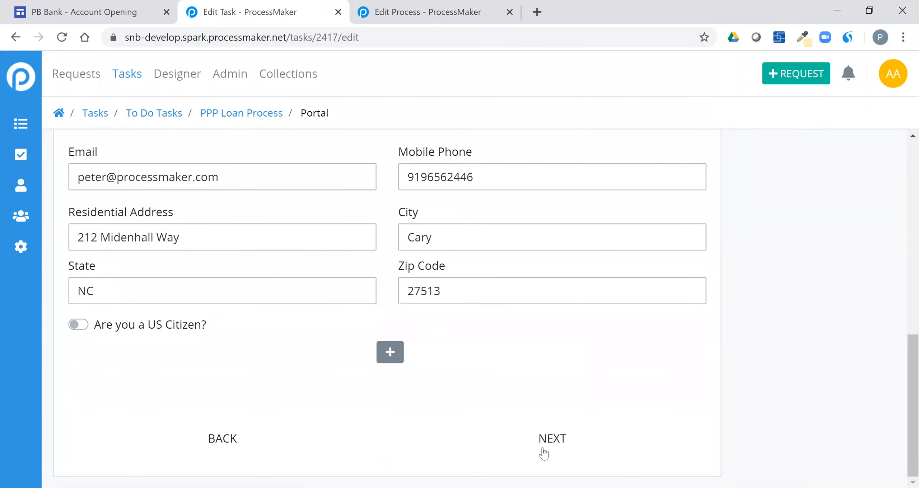
scroll(541, 337, down, 10)
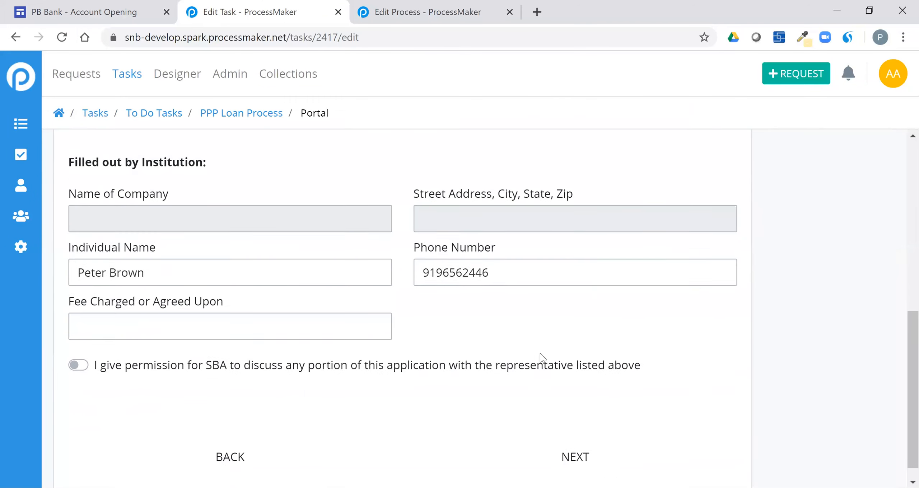
click(125, 348)
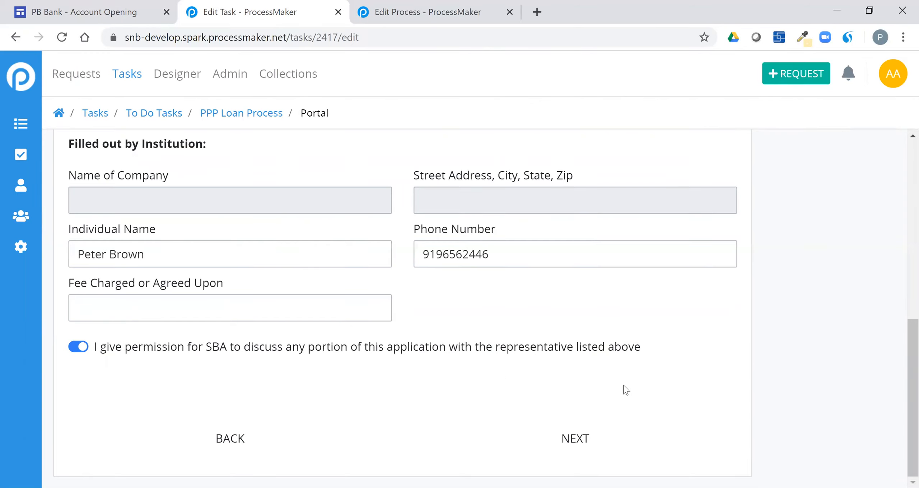
click(585, 437)
scroll(217, 222, down, 2)
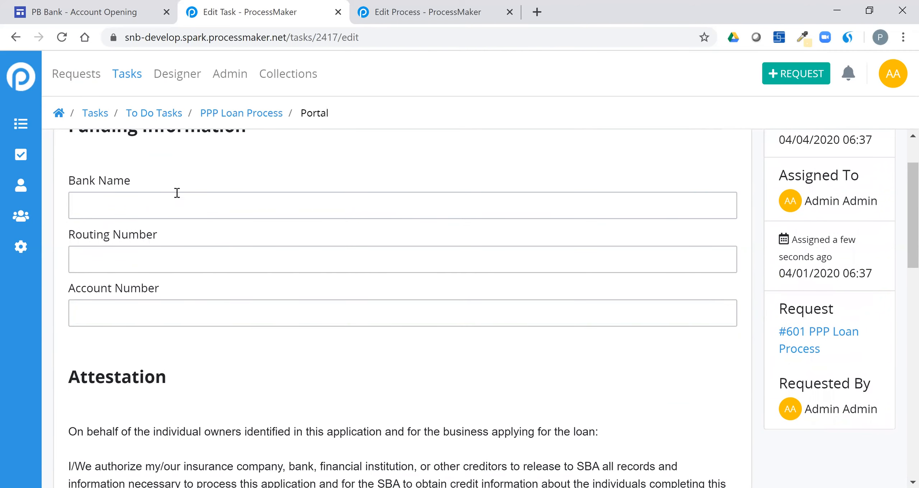
Step: Certify that the loan application is true and correct
scroll(200, 195, up, 2)
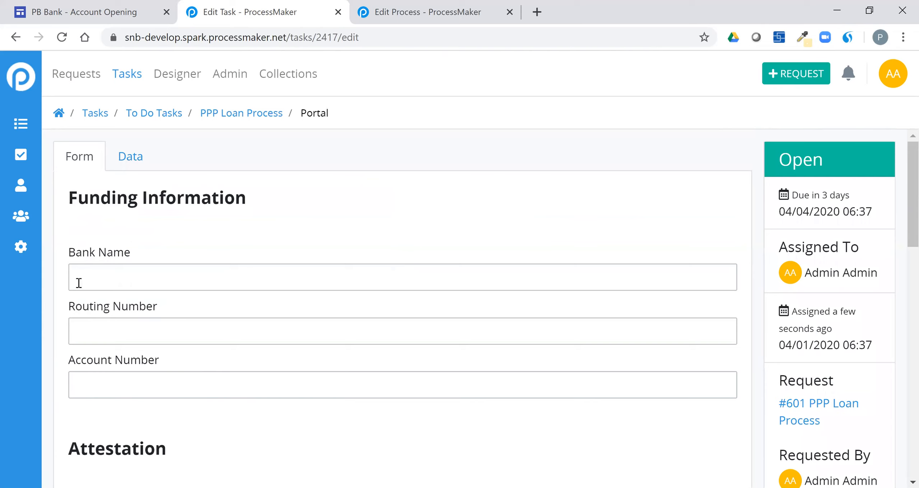
scroll(238, 289, down, 10)
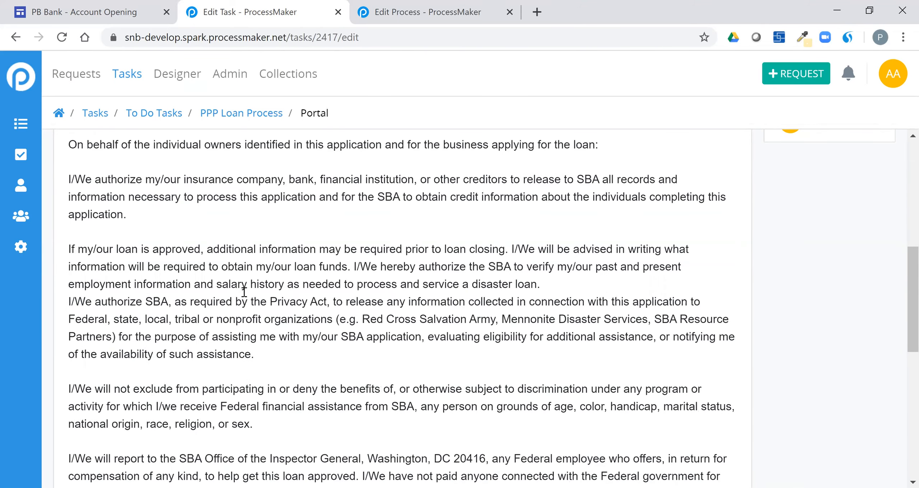
scroll(250, 267, down, 4)
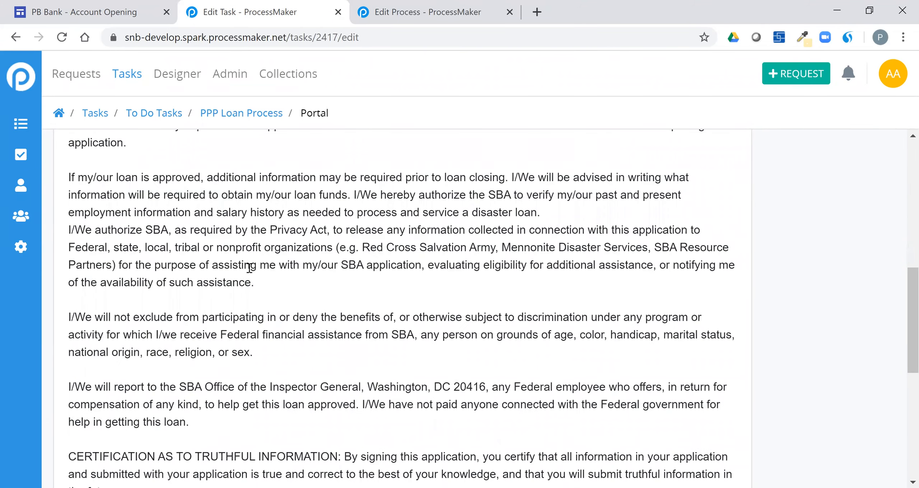
scroll(239, 284, down, 8)
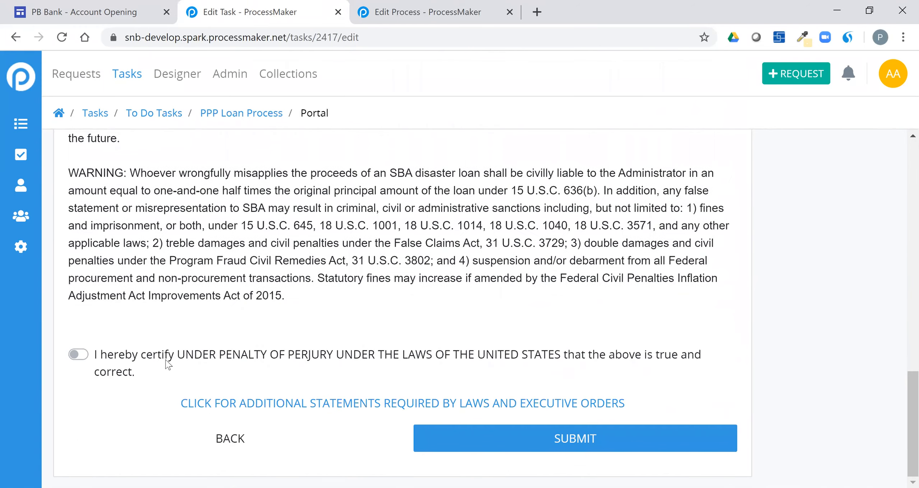
click(167, 357)
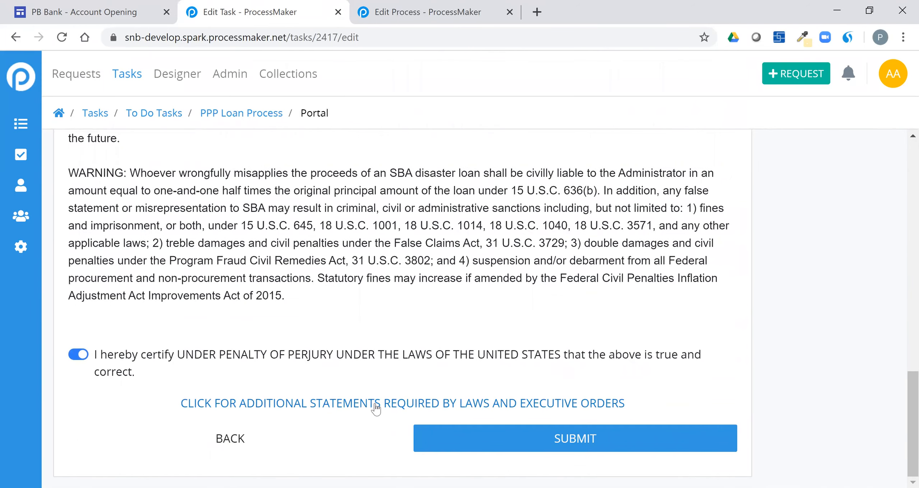
Step: Read the additional SBA statements required by law, return to the form, and submit the Portal task
click(341, 403)
scroll(351, 347, down, 12)
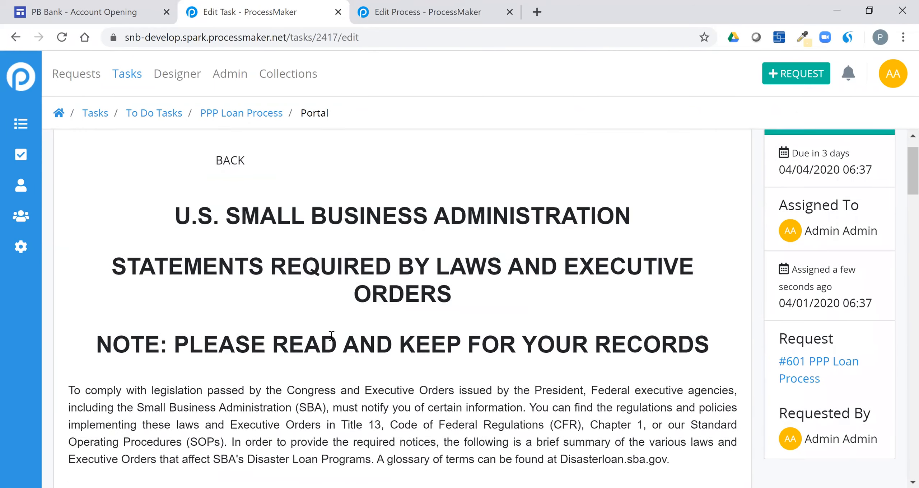
scroll(351, 347, down, 3)
scroll(348, 353, up, 15)
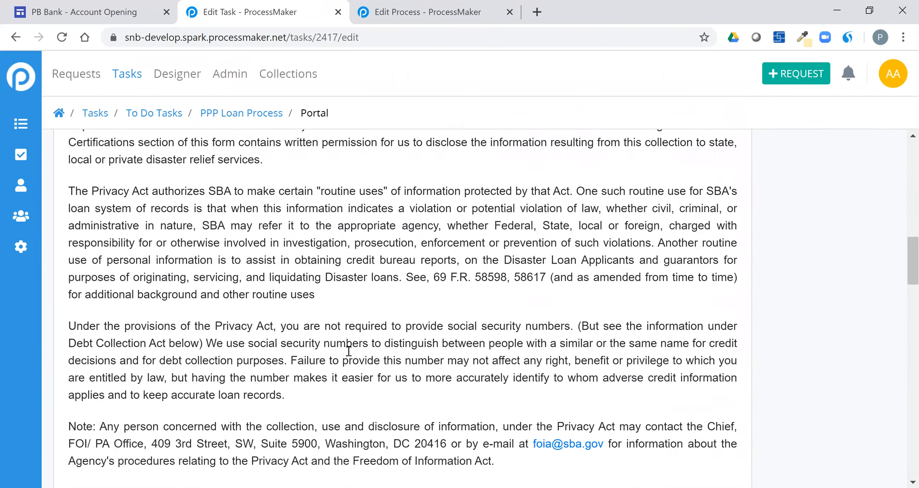
click(230, 202)
scroll(581, 424, down, 10)
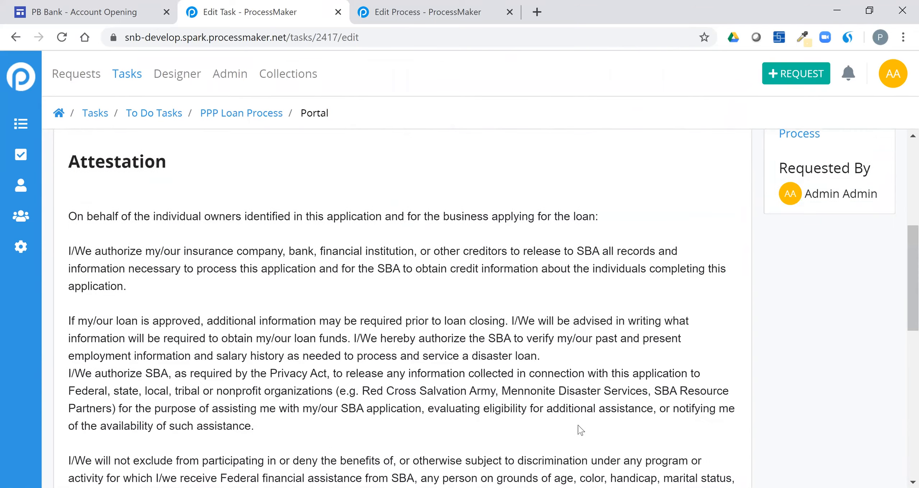
click(589, 446)
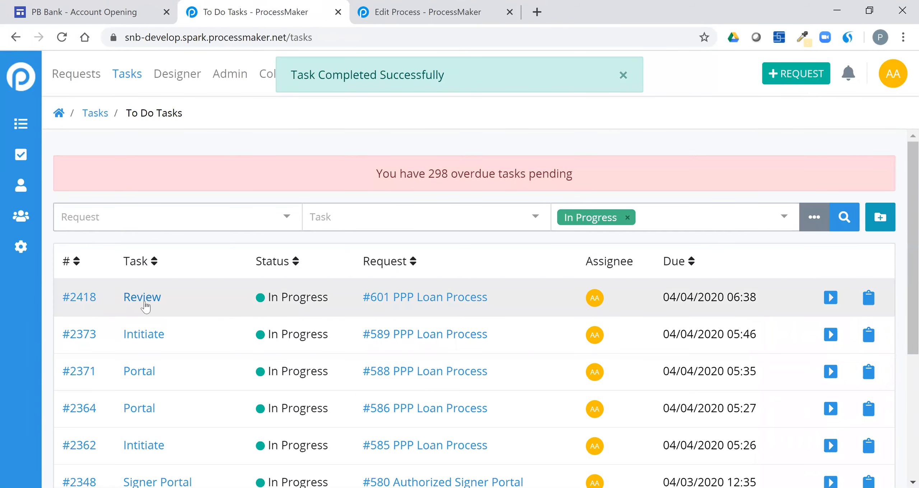
Step: Open Review task #2418 and page through Business Information to Business Owner Information
click(144, 303)
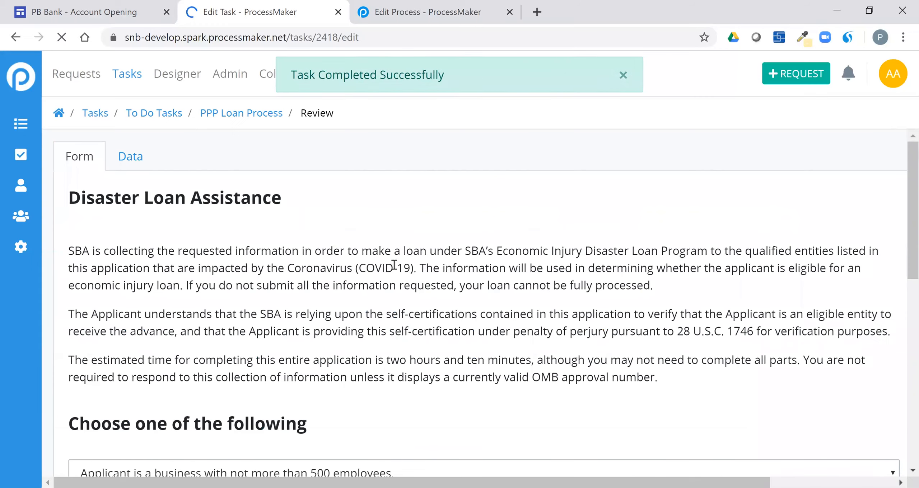
scroll(415, 271, down, 5)
scroll(524, 323, down, 5)
click(682, 431)
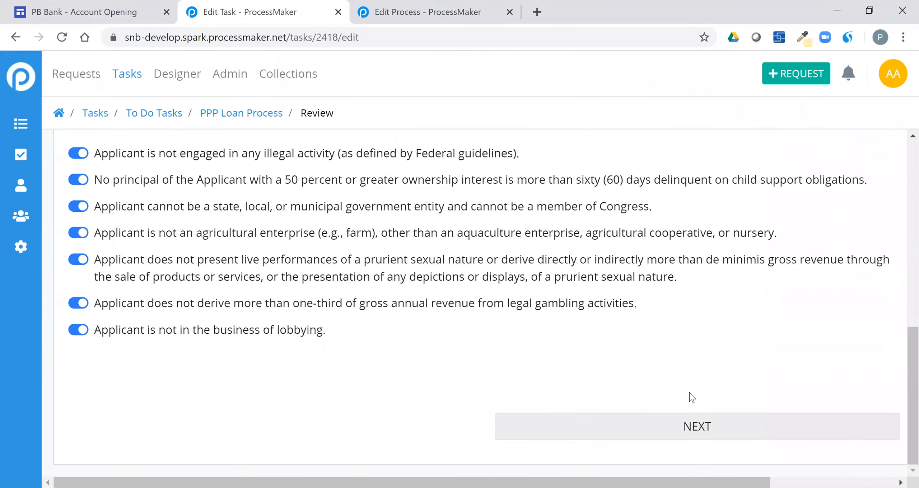
scroll(670, 351, down, 3)
scroll(671, 377, down, 10)
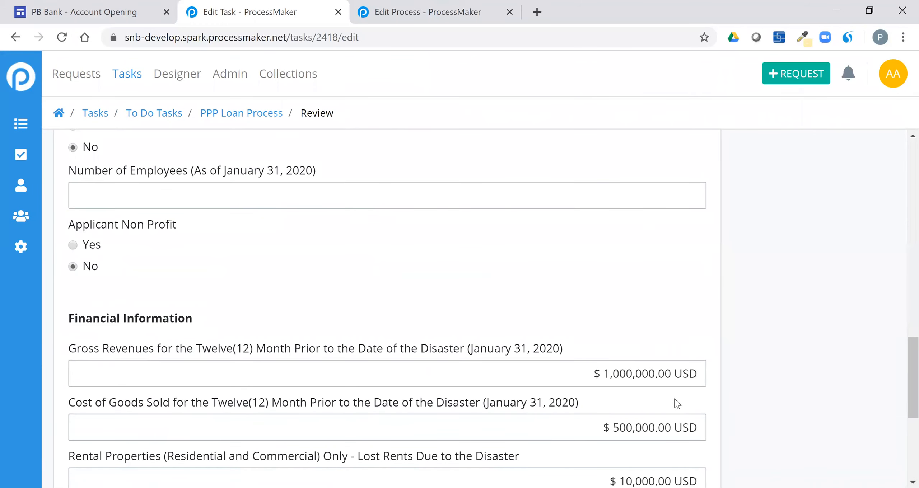
scroll(677, 404, down, 5)
click(609, 443)
Step: Advance through Additional Information and Funding Information, then complete the Review task
scroll(621, 421, down, 8)
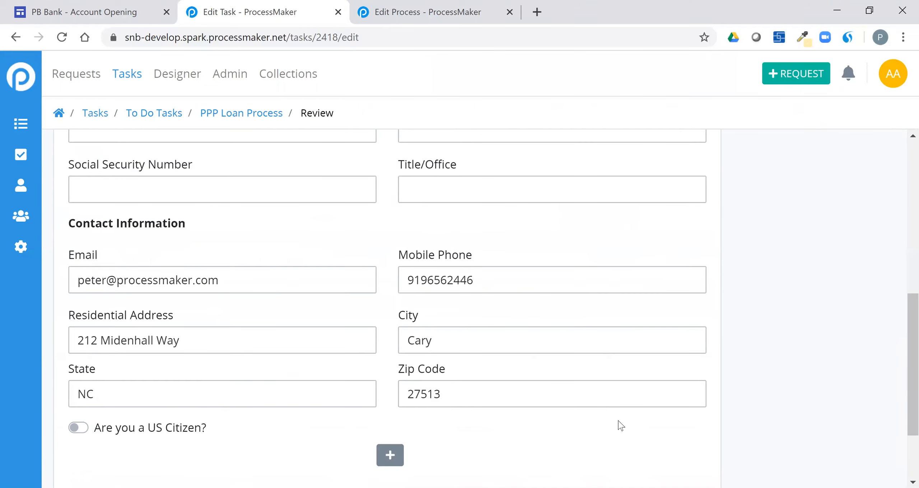
click(546, 443)
scroll(524, 328, down, 10)
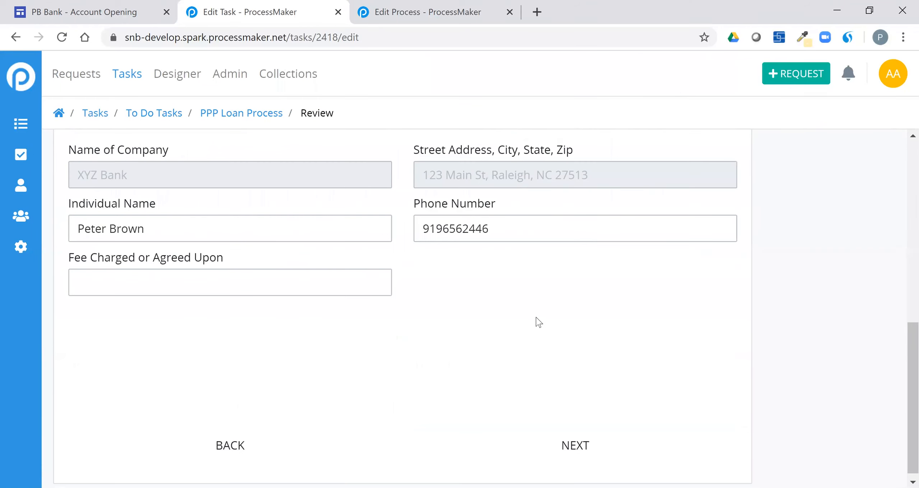
click(572, 440)
scroll(581, 388, down, 1)
click(595, 439)
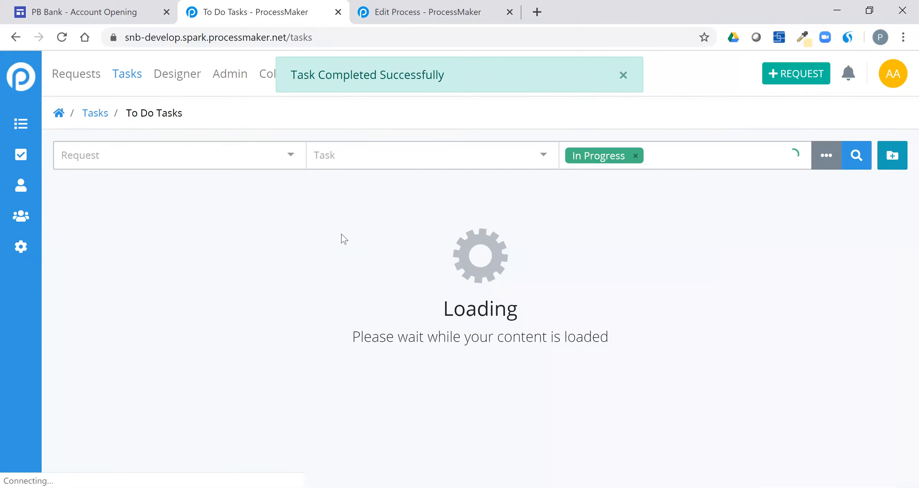
Step: Open request #601 from My Requests and show its completed tasks: Intitiate, Portal and Review
click(88, 75)
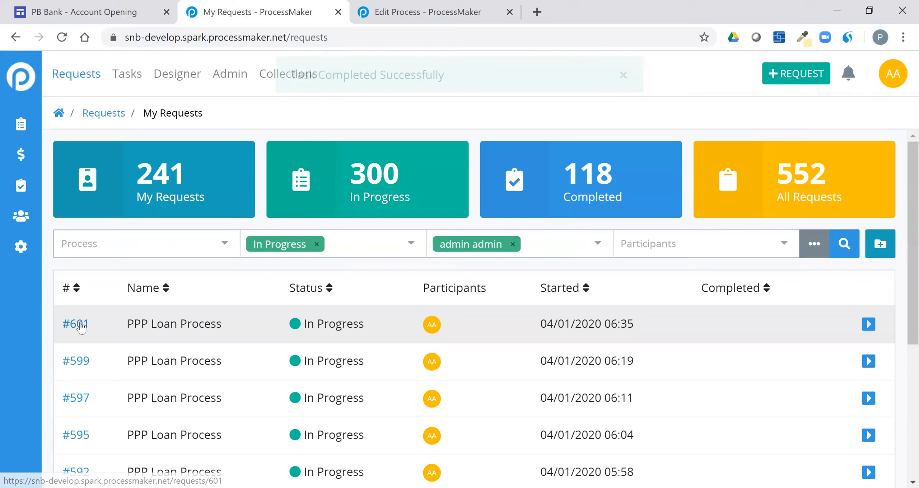
click(82, 323)
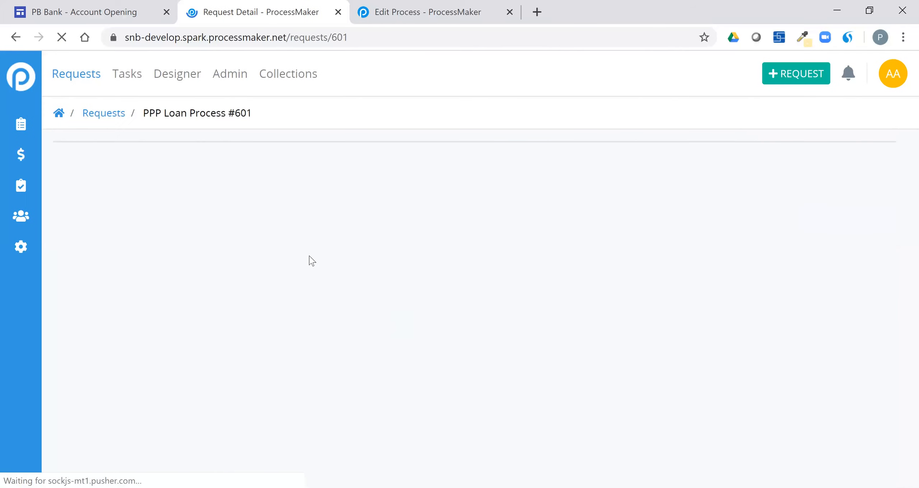
drag(215, 344, 456, 354)
drag(338, 262, 446, 268)
drag(343, 307, 431, 312)
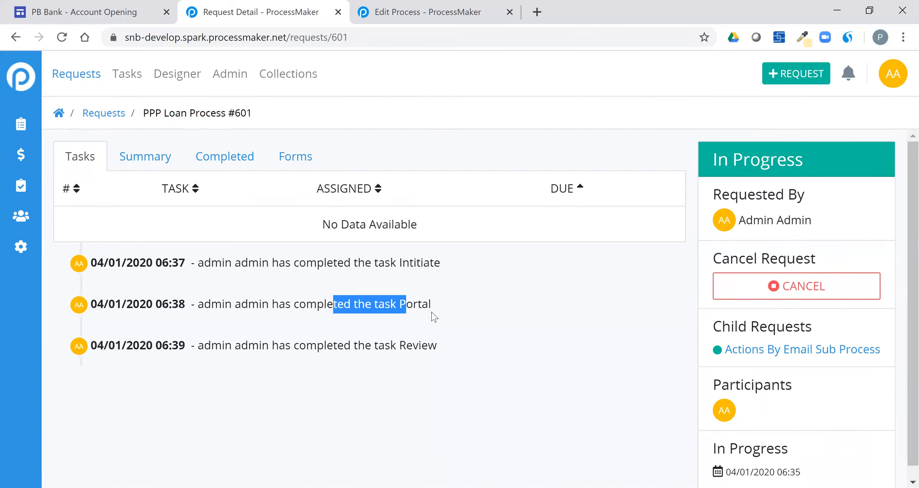
drag(343, 347, 432, 354)
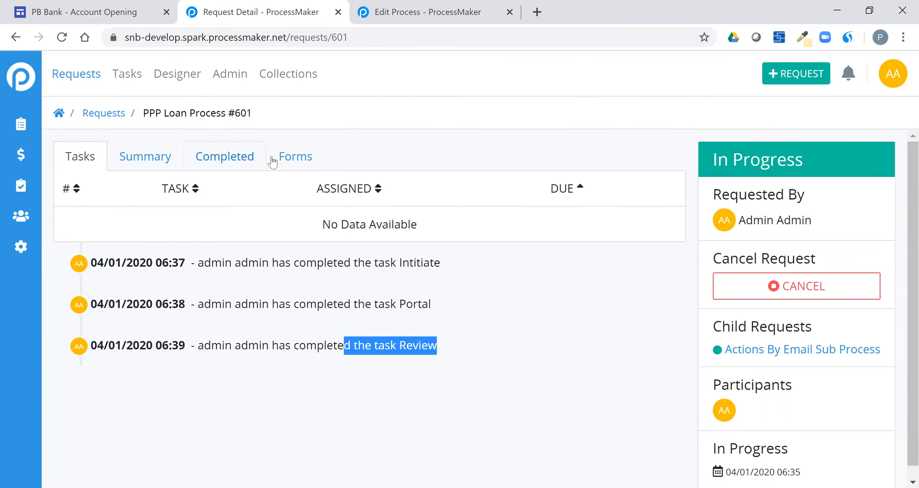
click(145, 155)
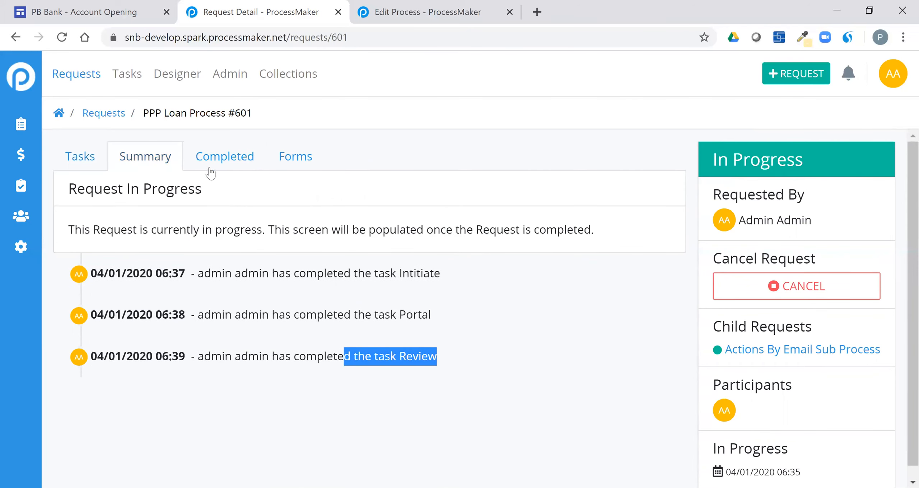
click(220, 157)
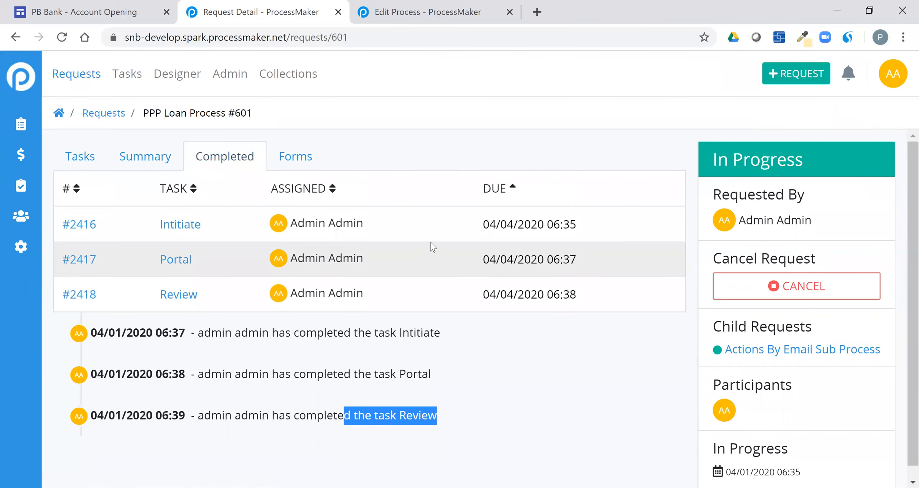
Step: Inspect the first submitted SBA Loan Assistance form on the Forms tab, then collapse it
click(292, 158)
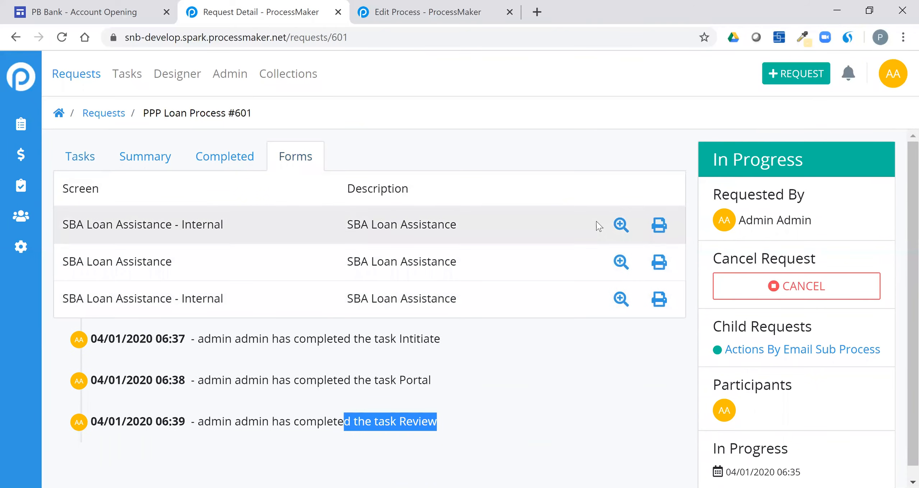
click(616, 229)
scroll(604, 296, down, 7)
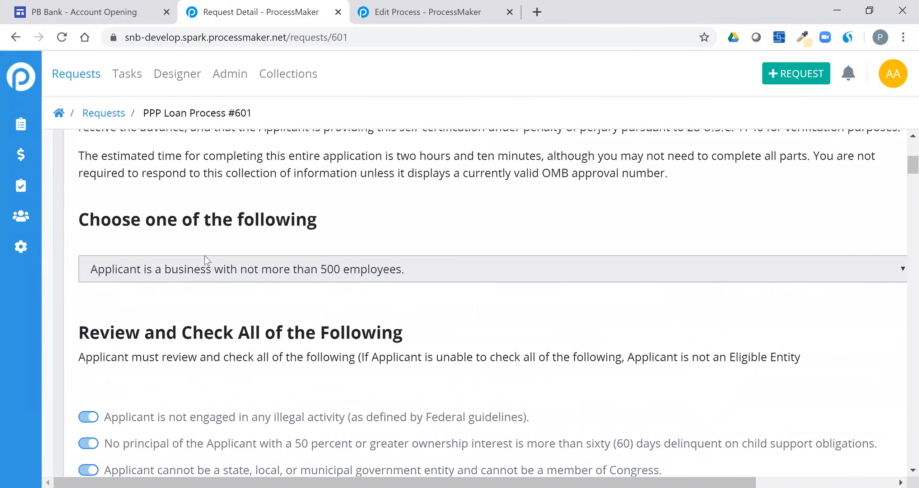
scroll(404, 359, down, 7)
scroll(404, 352, up, 14)
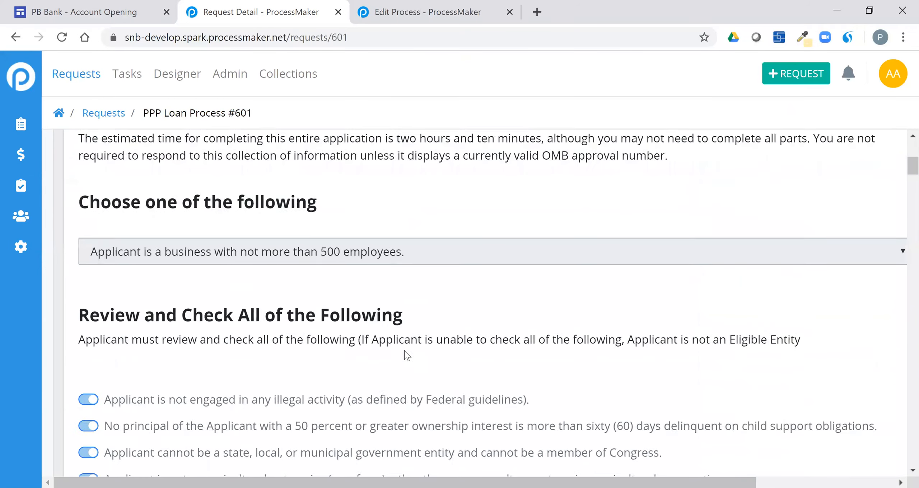
click(870, 225)
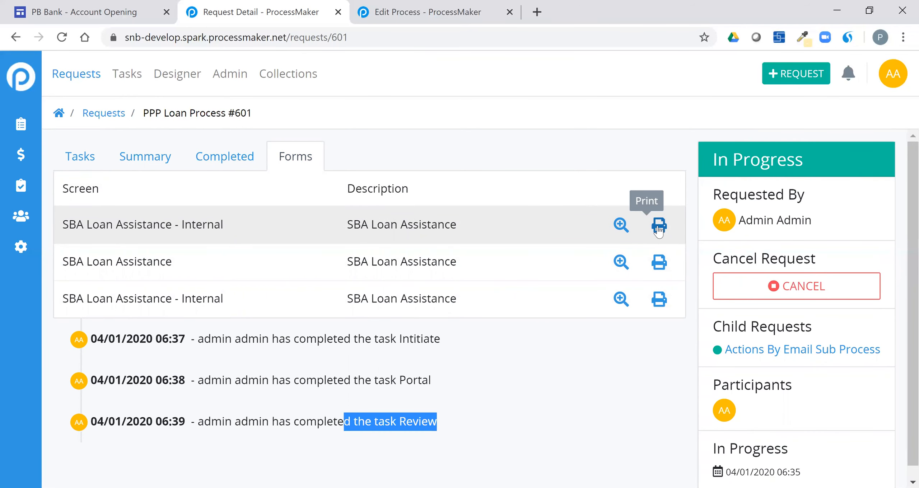
click(603, 345)
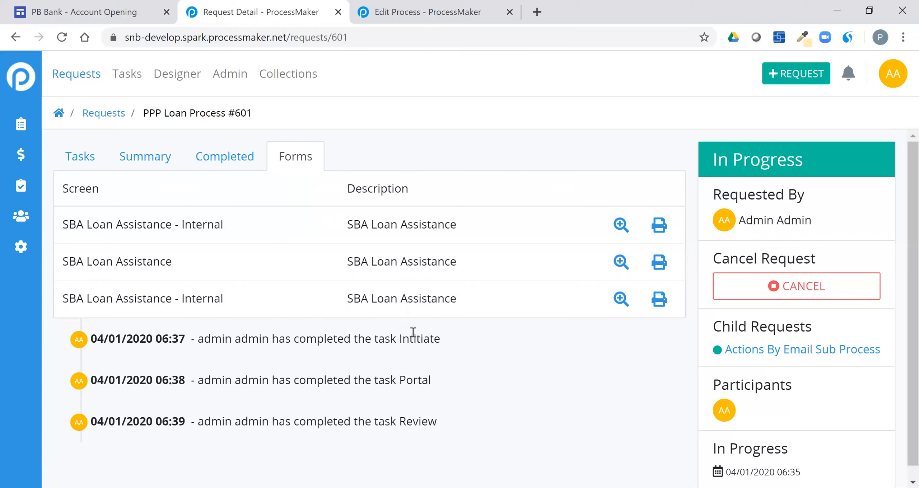
Step: Go to Gmail in a new tab and show the emails under the ProcessMaker label
click(538, 16)
text(gmai)
key(Return)
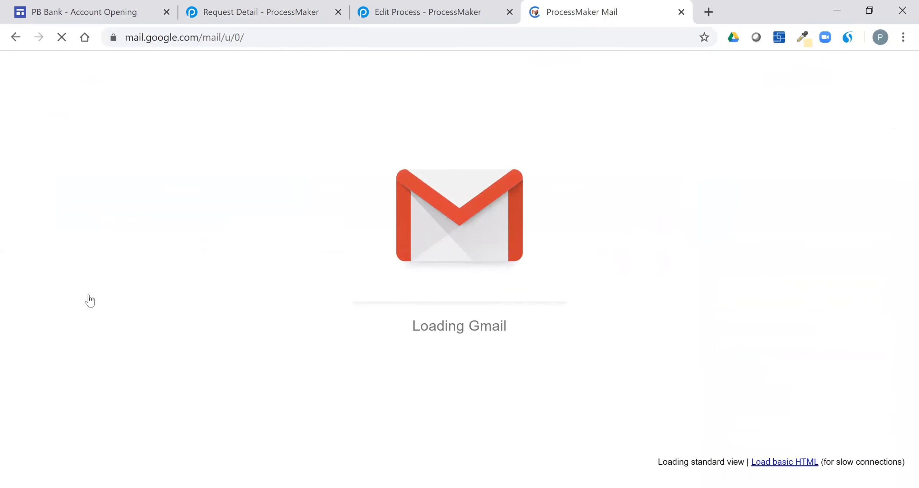
mouse_move(34, 308)
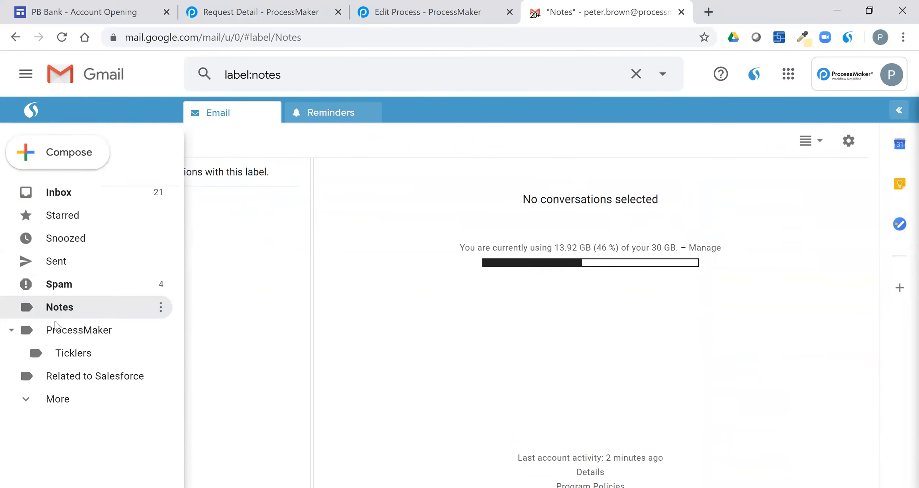
click(59, 331)
Step: Open the SBA Approval email and review its PPP Loan Approval request for business XYZ
click(140, 187)
scroll(624, 340, down, 5)
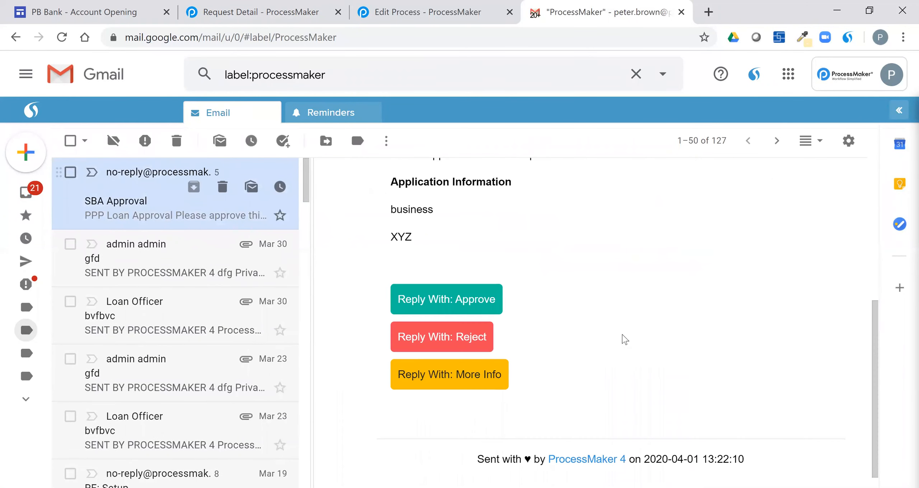
scroll(625, 339, up, 4)
drag(391, 273, 558, 316)
click(559, 338)
scroll(535, 323, down, 2)
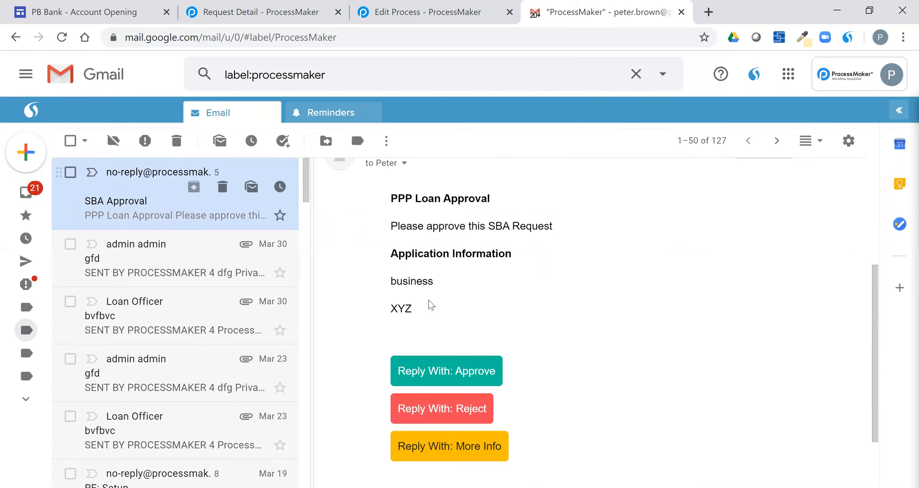
double_click(417, 315)
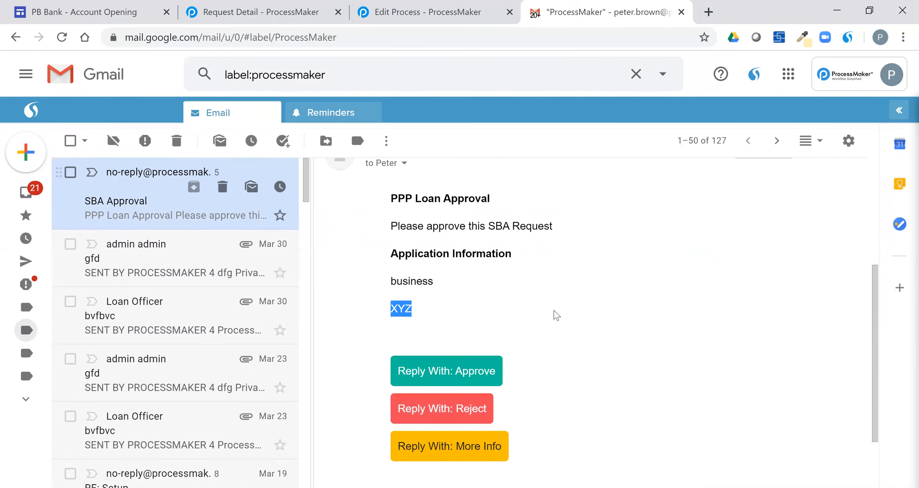
scroll(598, 319, down, 2)
click(589, 307)
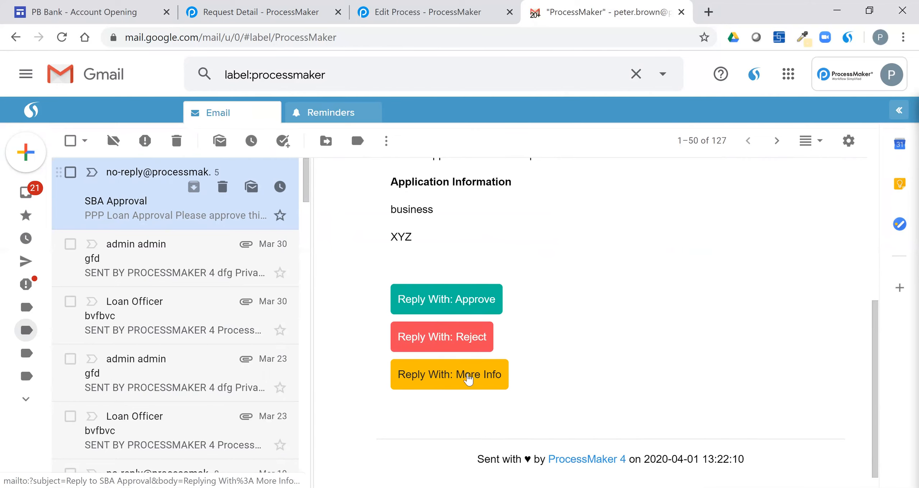
Step: Switch back to the Request Detail tab for request #601
click(255, 5)
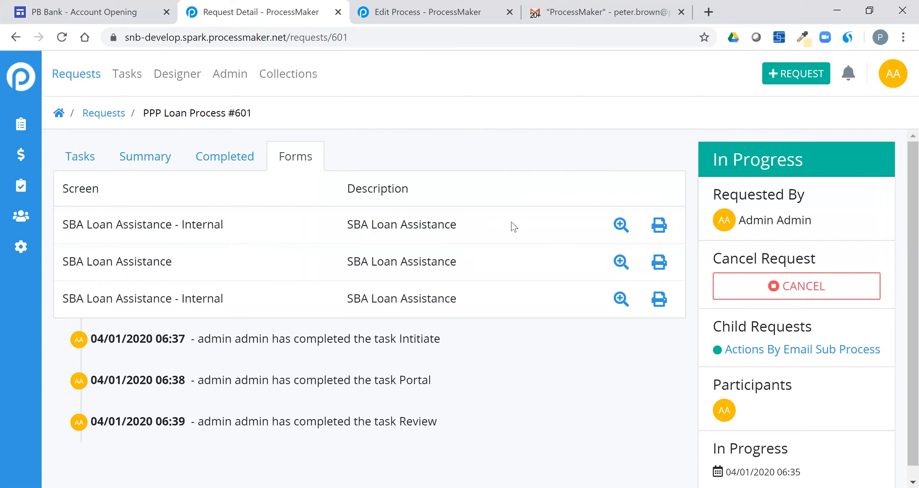
Step: In the PPP Loan Process diagram, add a trial Senior Lender task linked to Initiate, then delete it
click(440, 18)
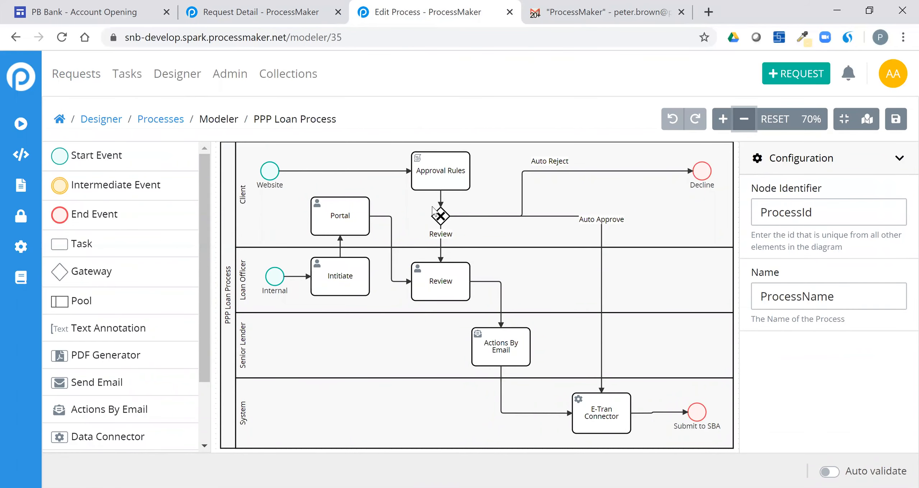
drag(89, 244, 347, 346)
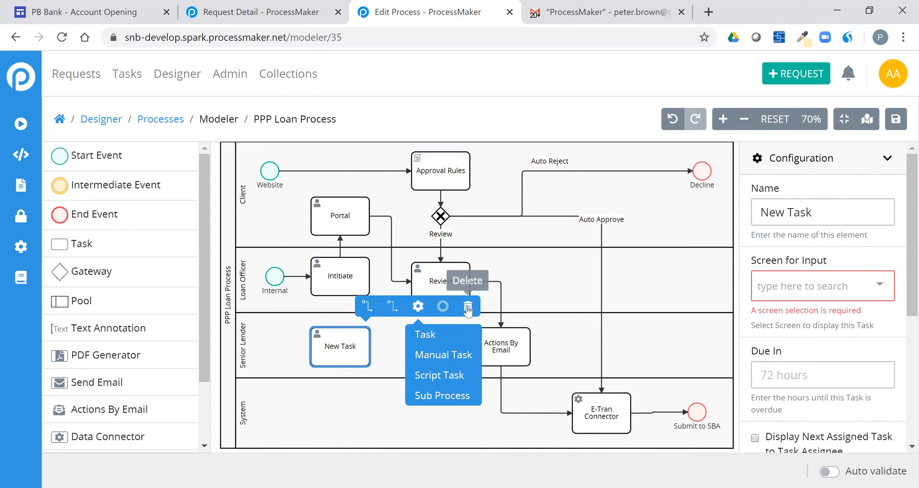
click(370, 308)
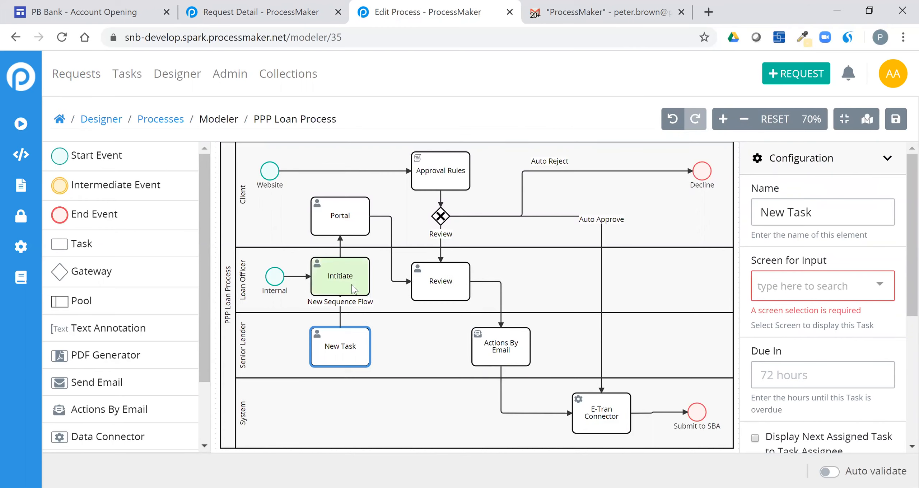
click(352, 285)
click(357, 352)
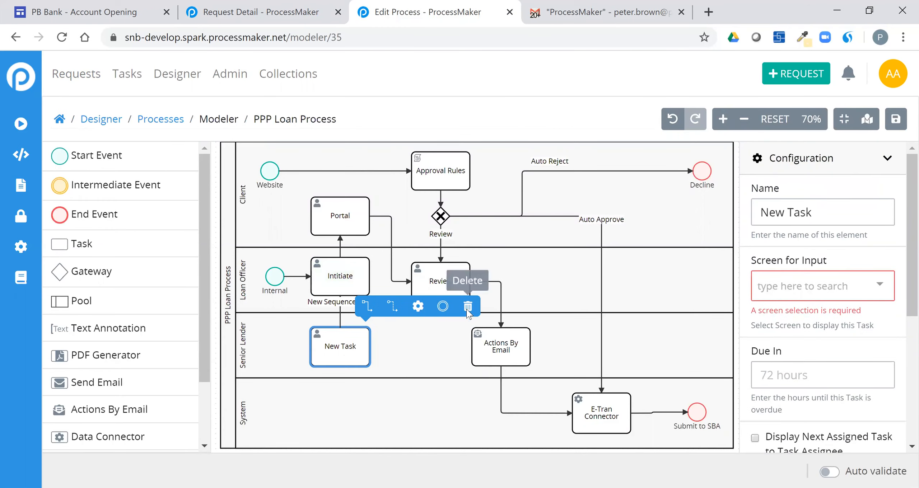
click(468, 306)
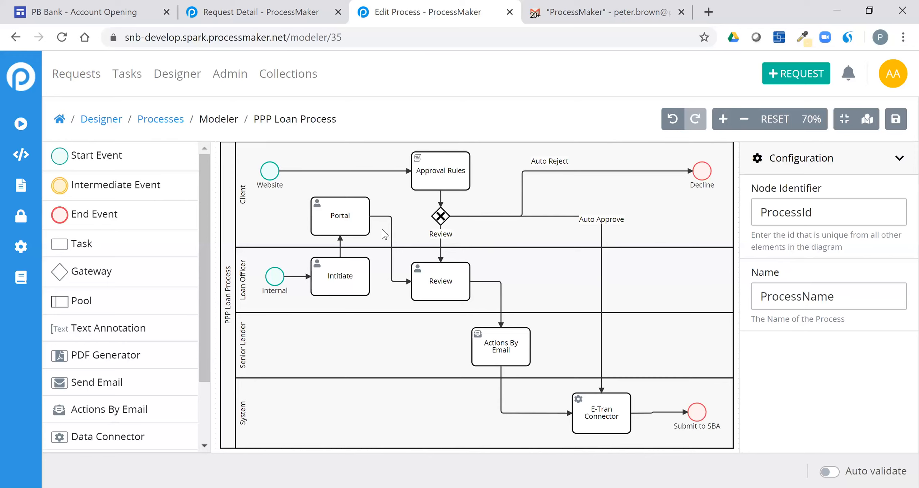
Step: Select the Portal task and open its SBA Loan Assistance input screen
click(358, 221)
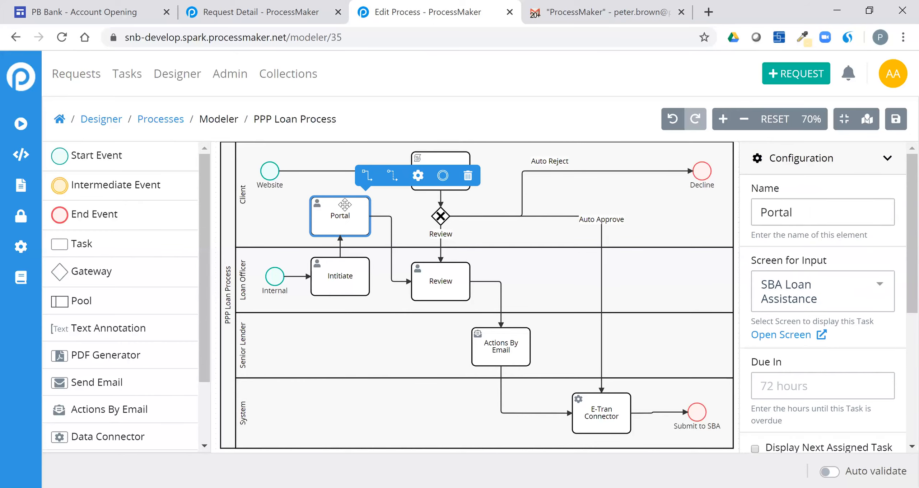
click(774, 336)
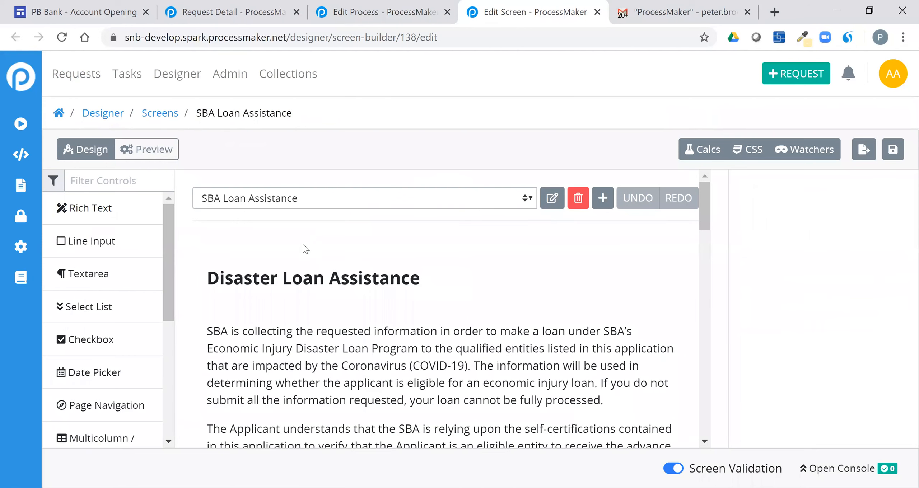
Step: Add a Line Input above the Select list and start relabelling it 'First N'
scroll(341, 286, down, 3)
scroll(343, 290, down, 7)
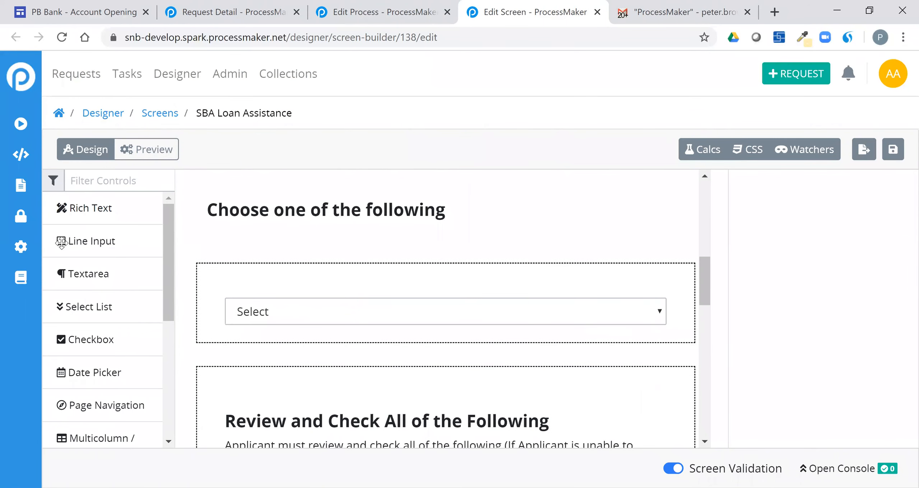
drag(61, 242, 320, 306)
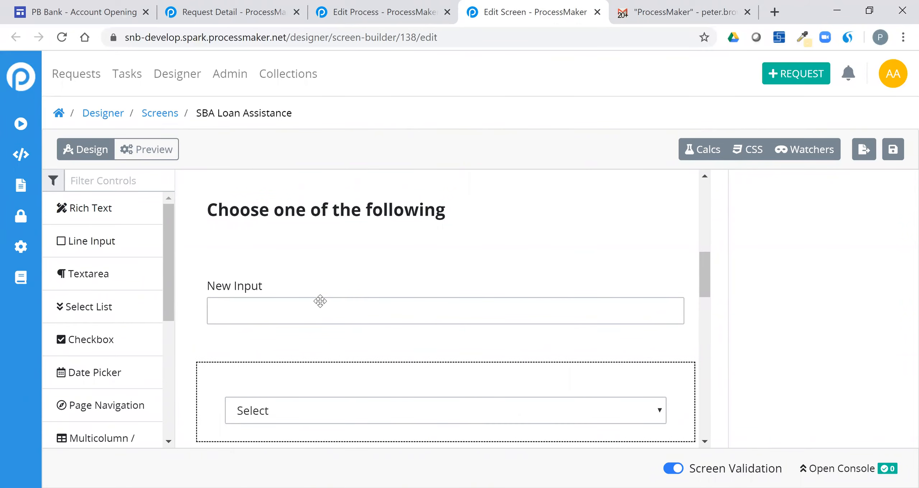
click(320, 306)
drag(851, 361, 720, 354)
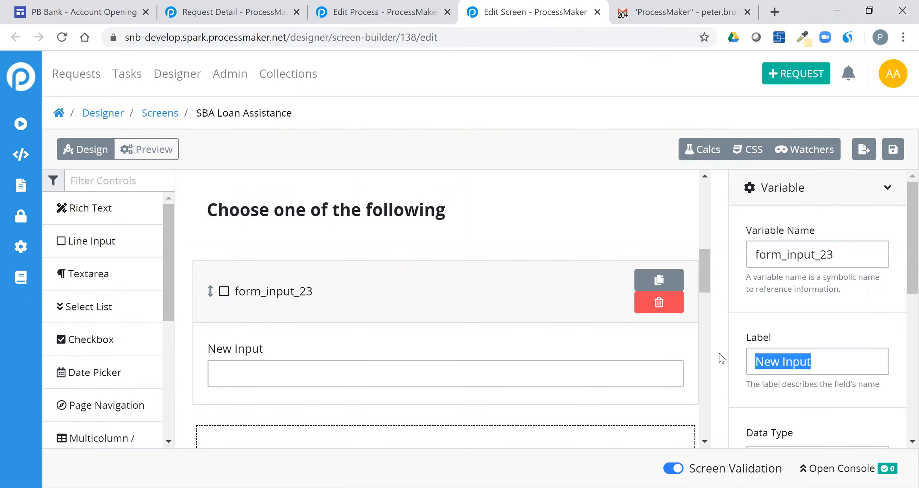
text(First N)
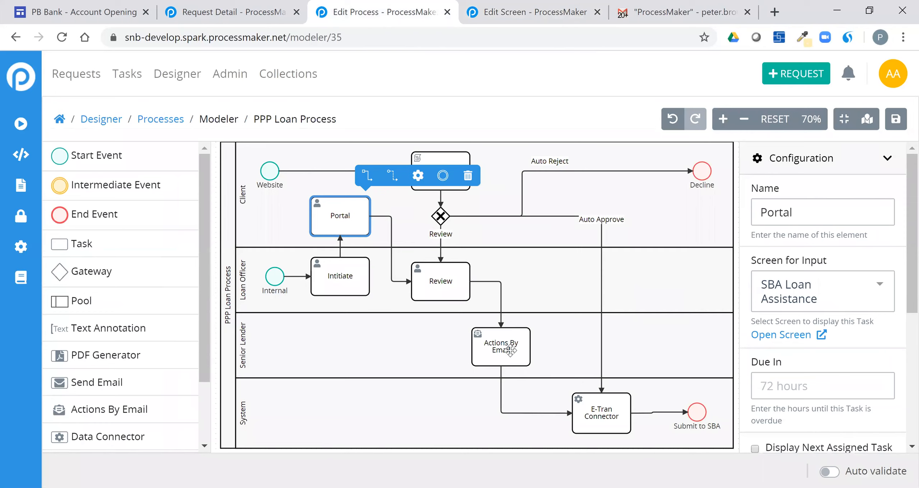
Step: Review the Actions By Email Key name and Options, then the E-Tran Connector's SBA E-Tran Board setup
click(510, 350)
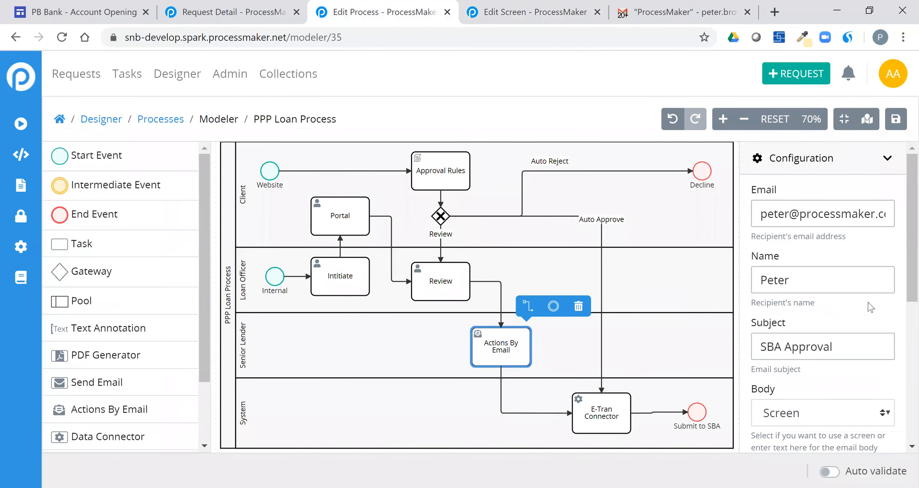
scroll(861, 291, down, 2)
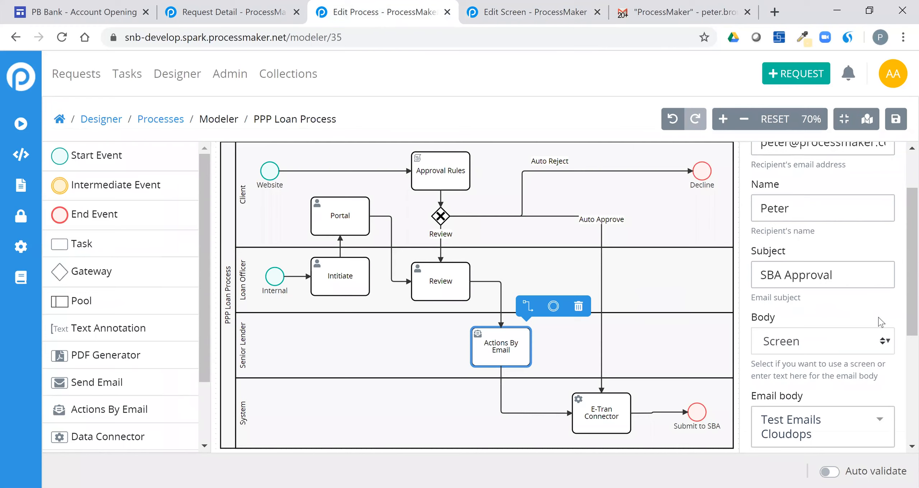
scroll(830, 356, down, 4)
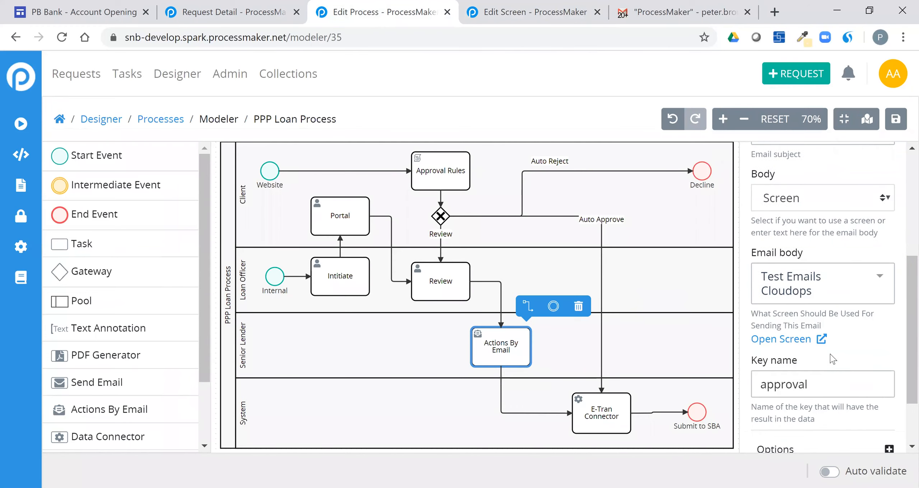
scroll(830, 354, down, 2)
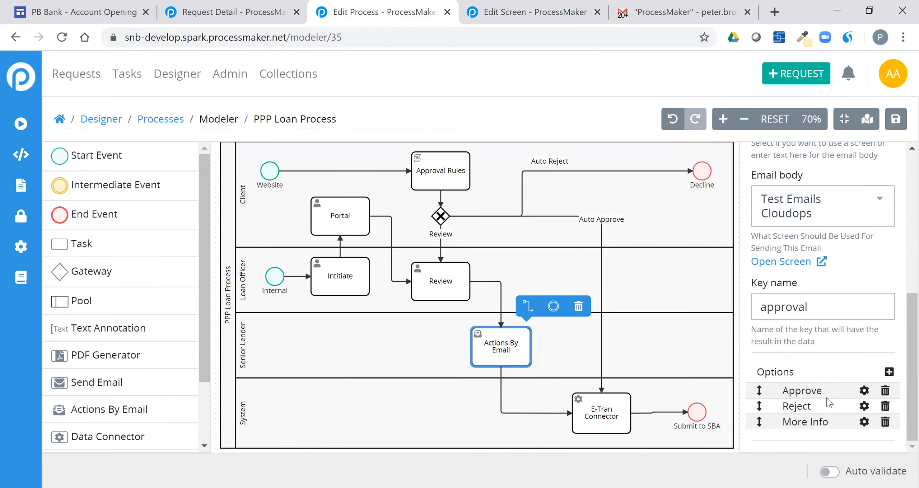
click(603, 418)
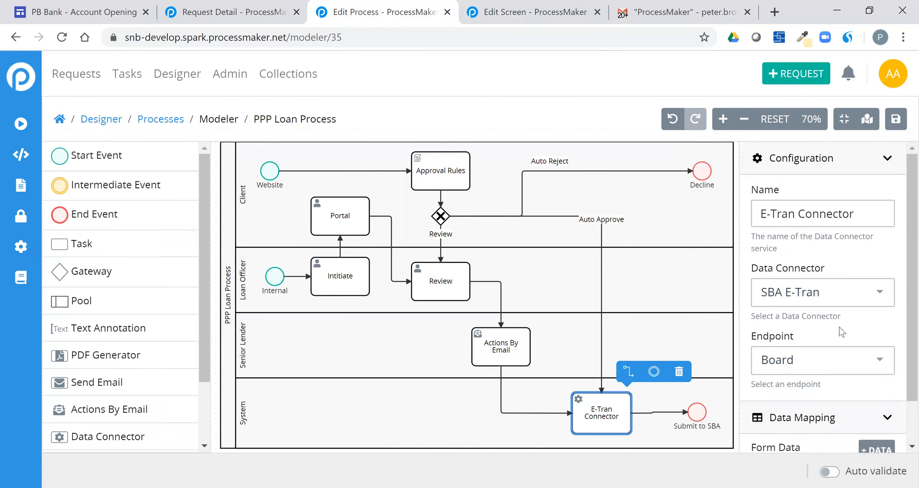